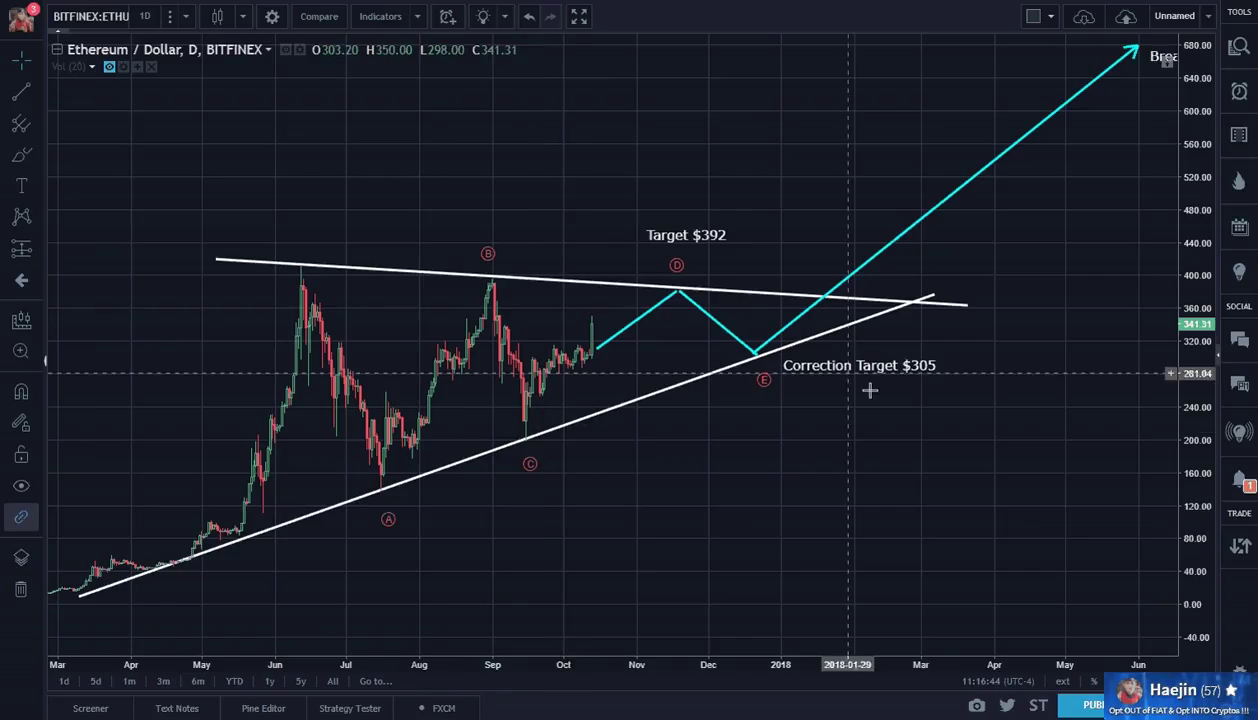
# Pan and stretch the daily Ethereum chart to frame the triangle and its $392 and $305 targets.
pyautogui.moveTo(1115, 534); pyautogui.dragTo(917, 575)
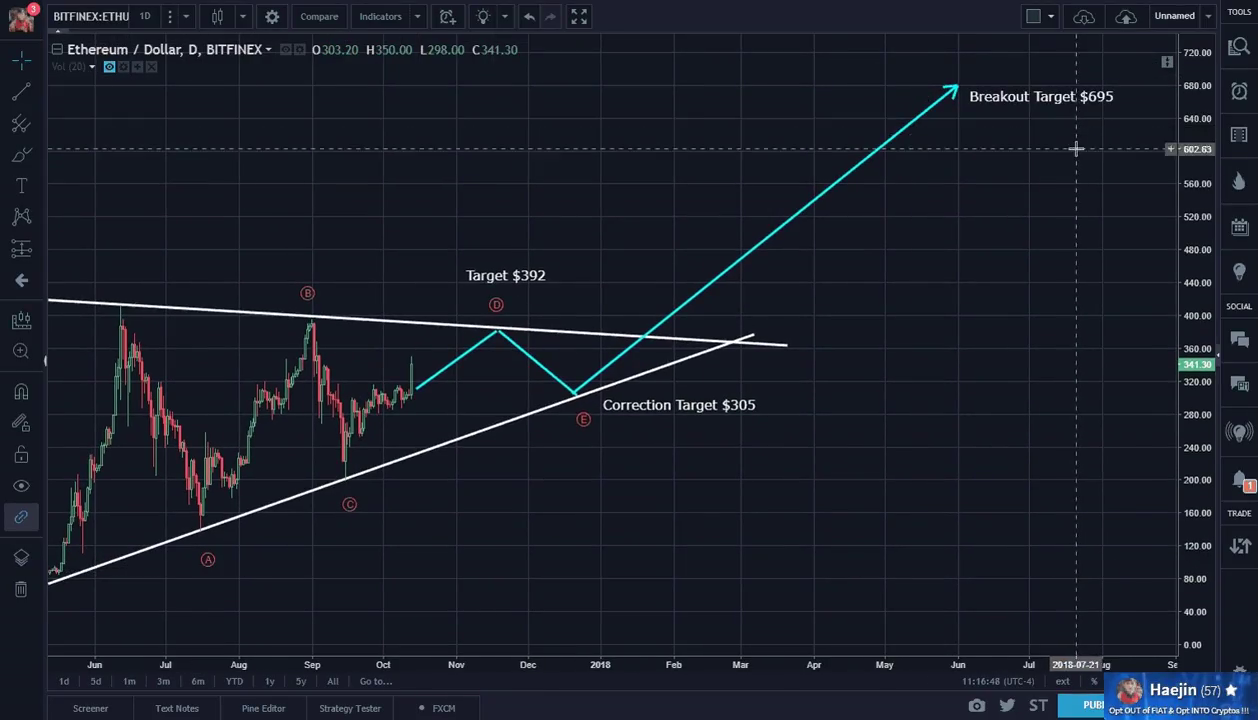
pyautogui.moveTo(1042, 298); pyautogui.dragTo(1031, 337)
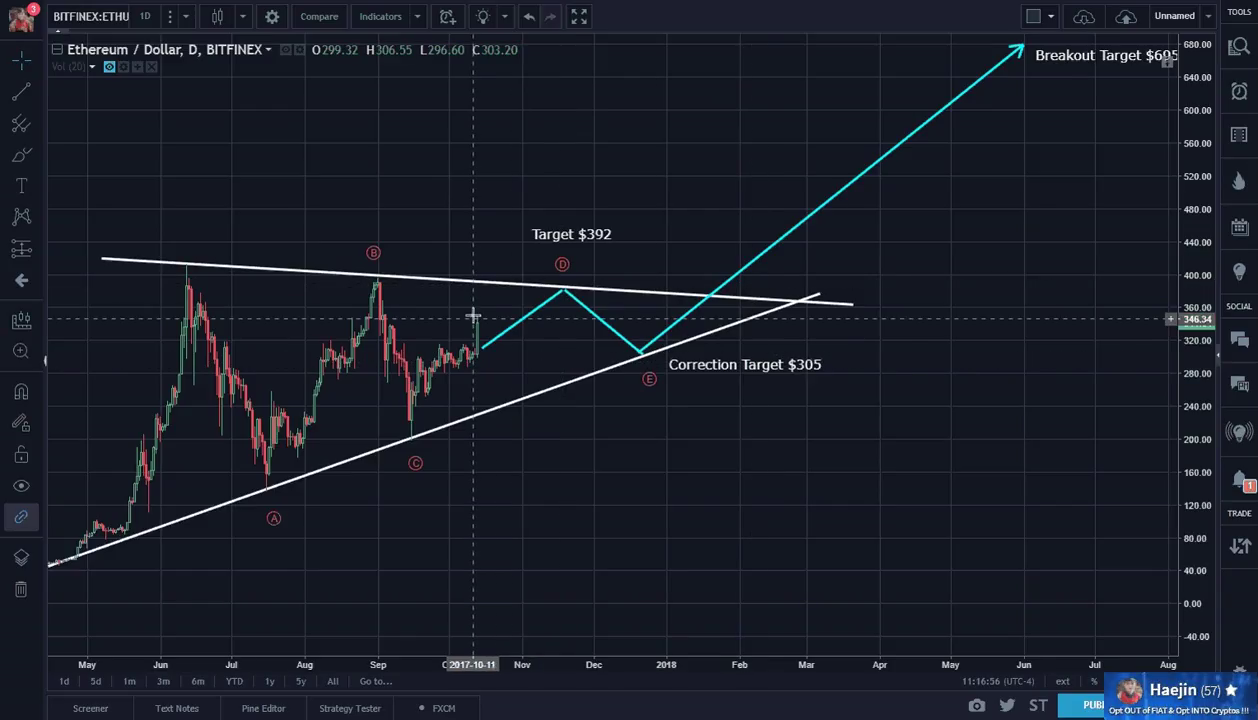
pyautogui.moveTo(562, 444); pyautogui.dragTo(708, 463)
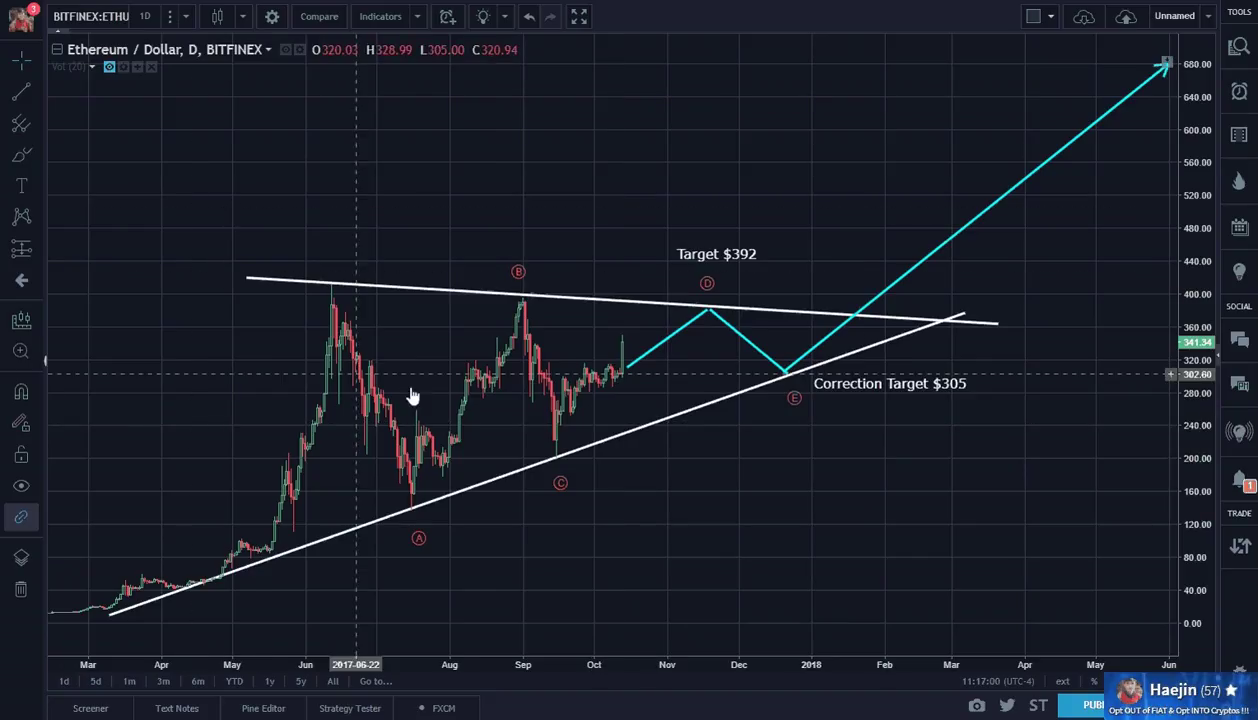
pyautogui.moveTo(1190, 548); pyautogui.dragTo(1197, 522)
pyautogui.moveTo(1002, 492); pyautogui.dragTo(872, 507)
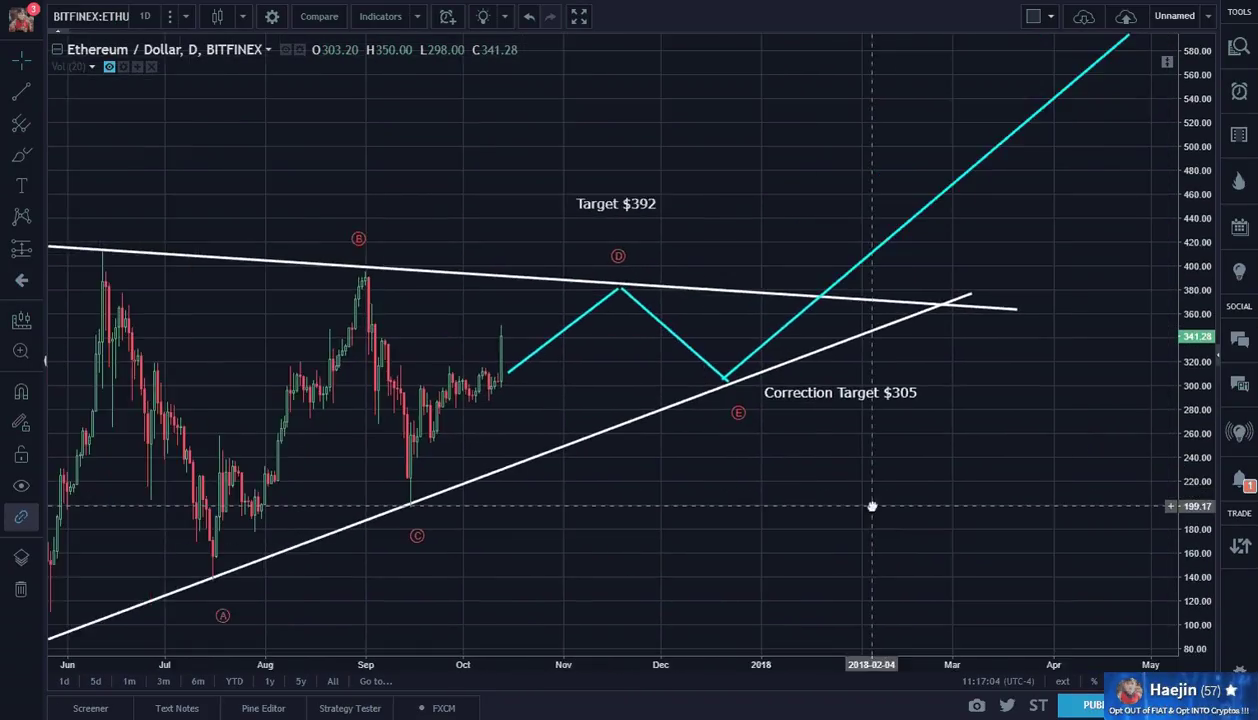
pyautogui.moveTo(494, 331); pyautogui.dragTo(543, 328)
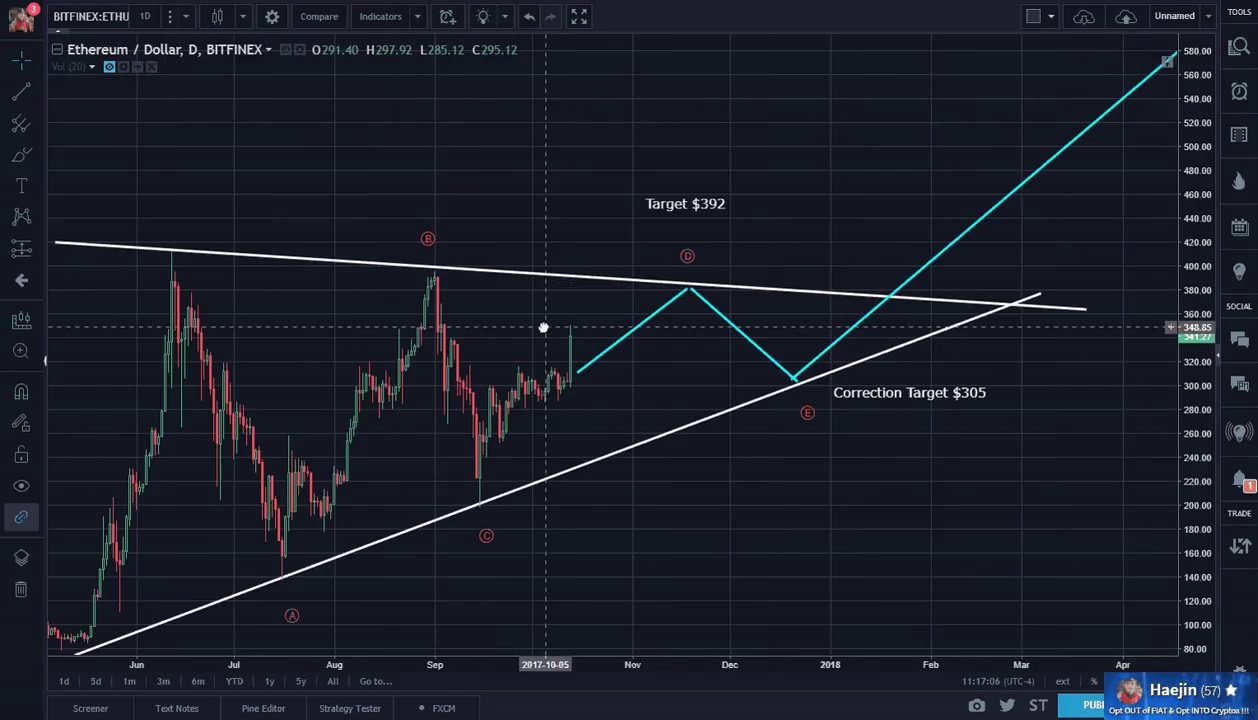
# Switch to 4-hour candles and draw a level purple top line across the September–October highs.
pyautogui.click(150, 20)
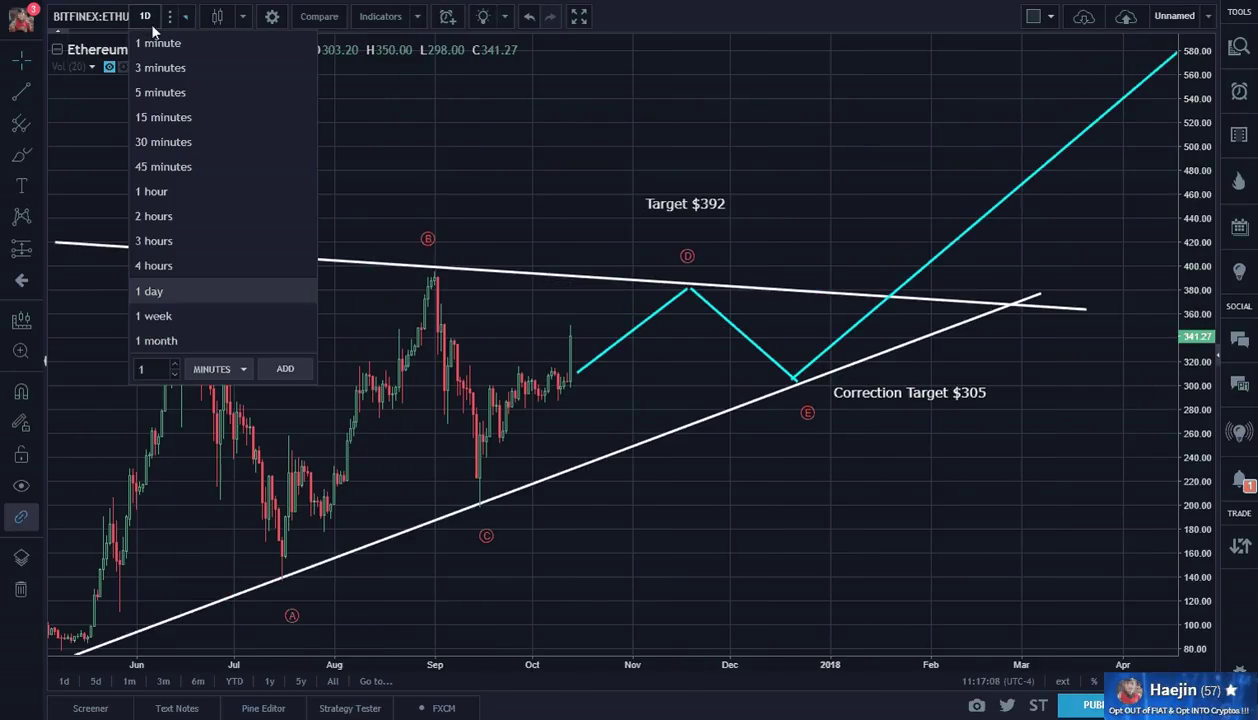
pyautogui.click(155, 264)
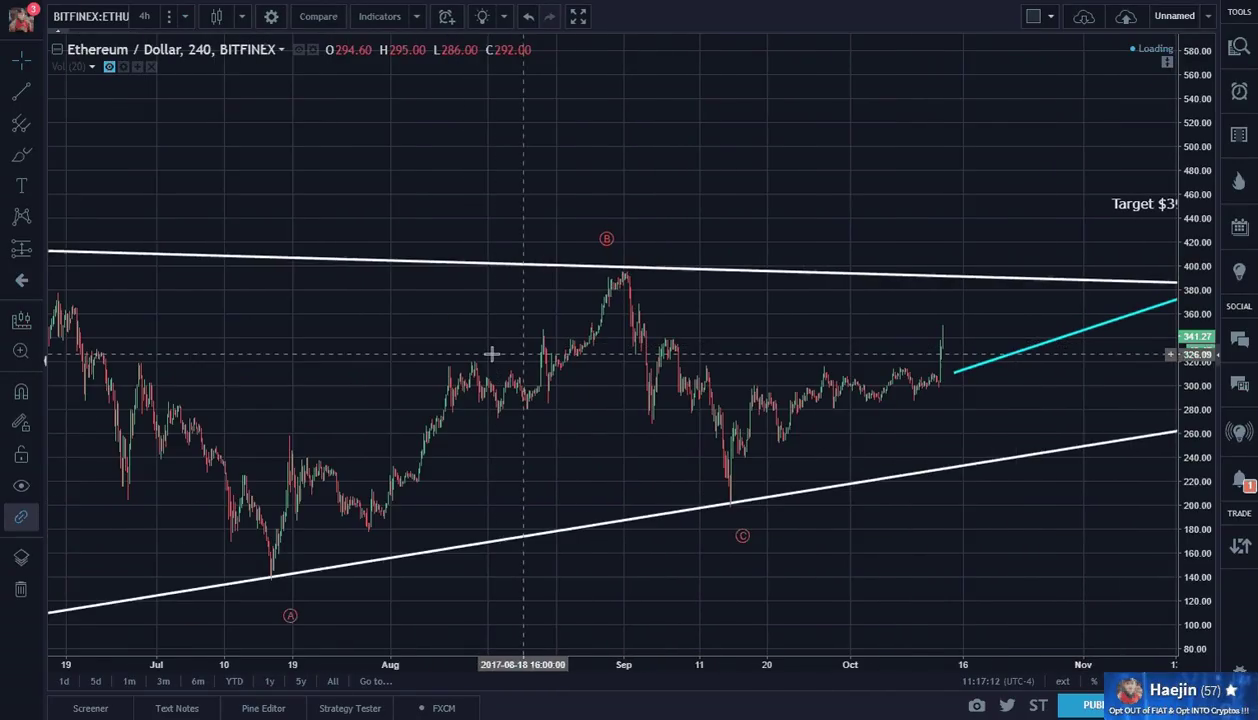
pyautogui.click(650, 268)
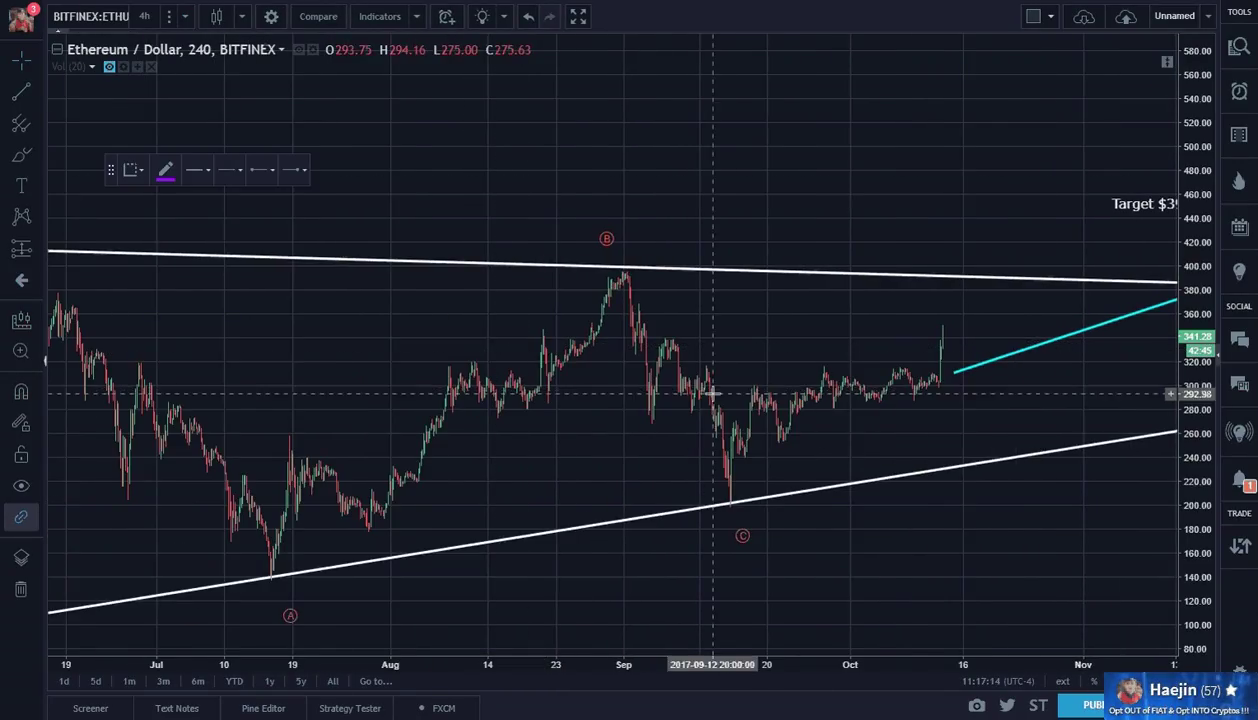
pyautogui.click(712, 375)
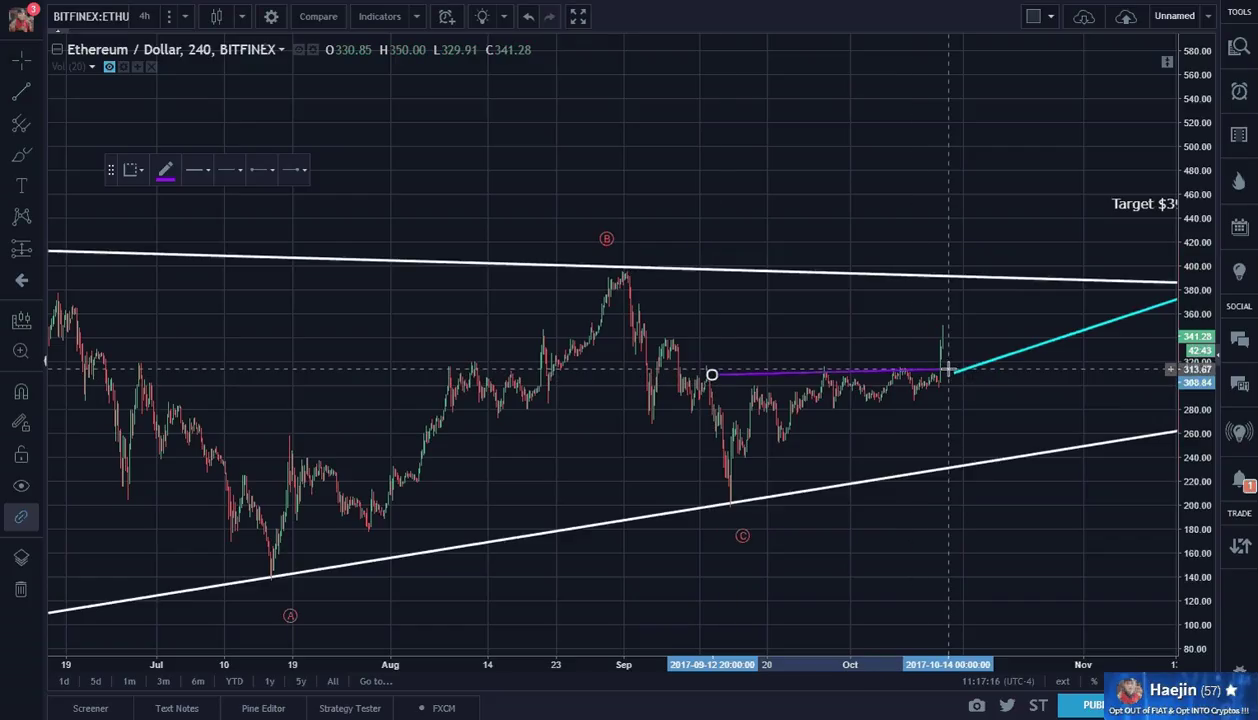
pyautogui.click(947, 382)
pyautogui.moveTo(712, 375); pyautogui.dragTo(702, 370)
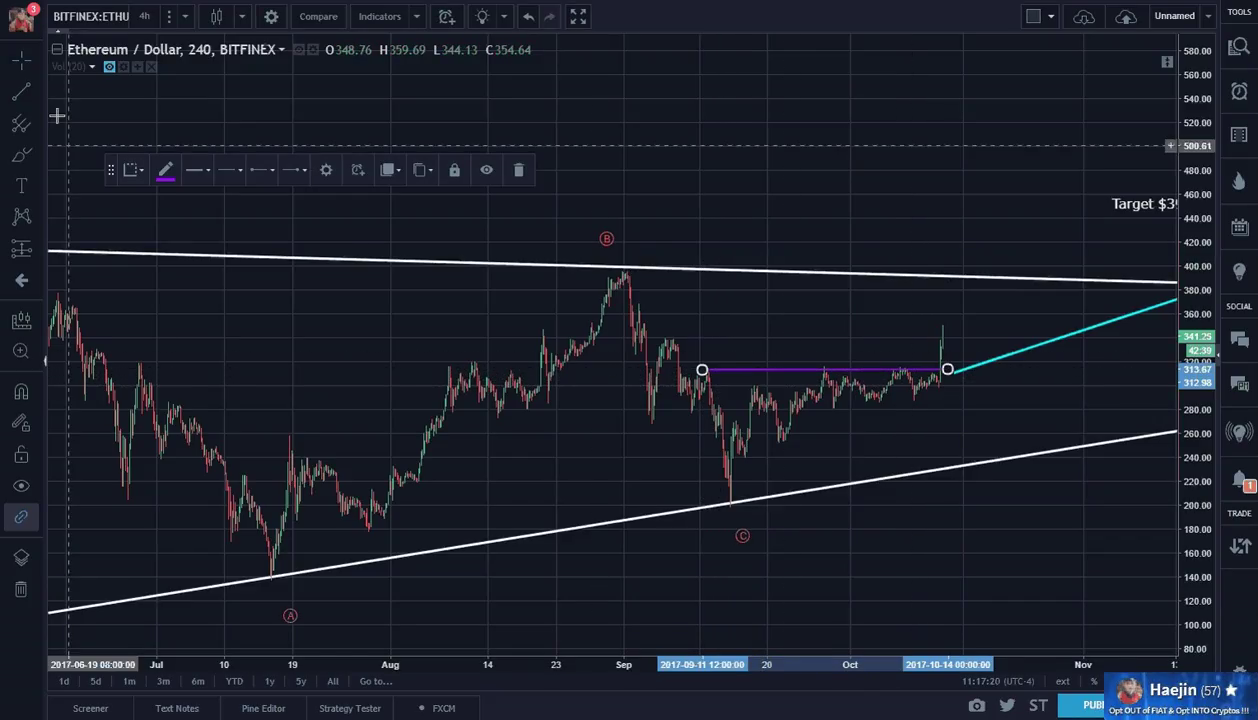
# Draw the triangle's rising purple side from the C low up to the flat top.
pyautogui.click(21, 92)
pyautogui.click(728, 499)
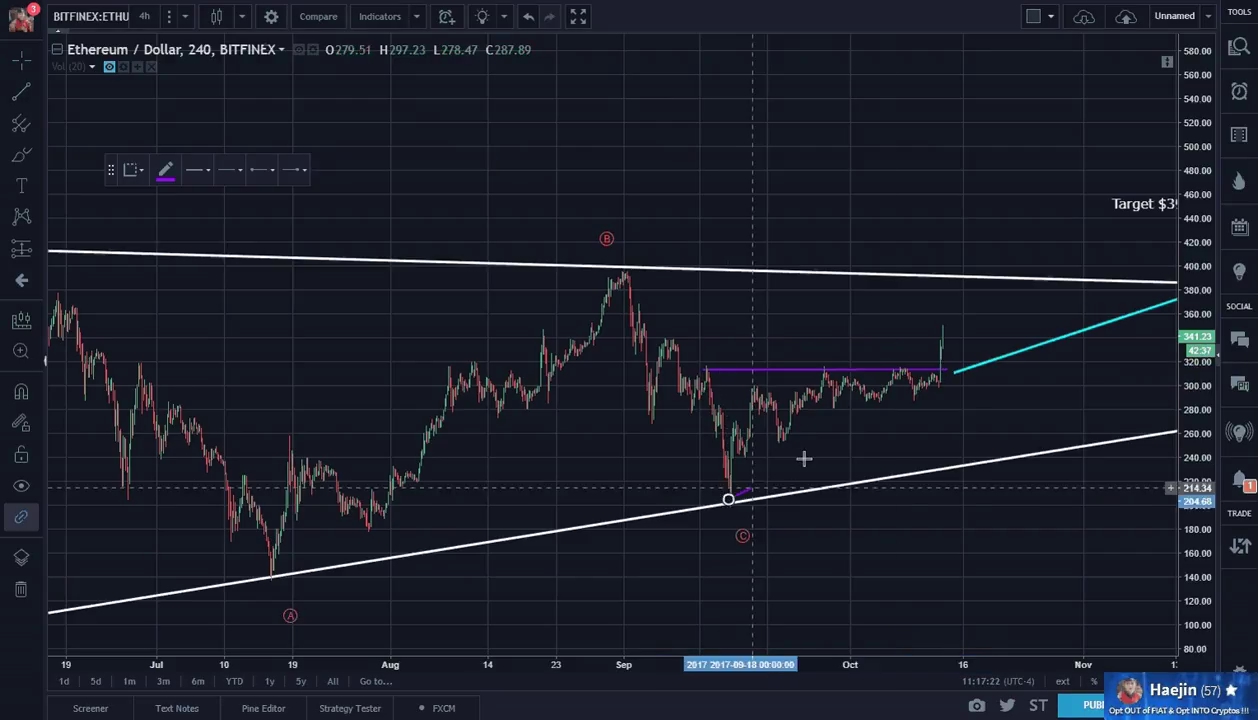
pyautogui.click(963, 377)
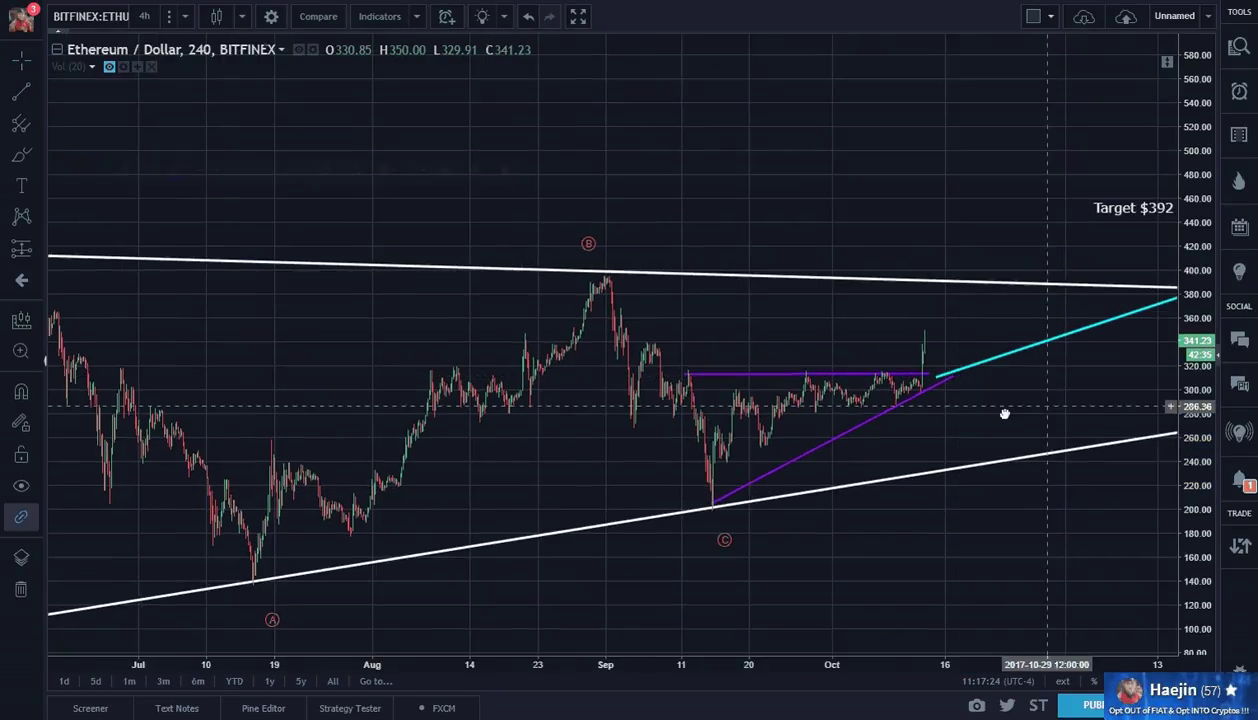
pyautogui.moveTo(1005, 413); pyautogui.dragTo(786, 405)
pyautogui.click(732, 388)
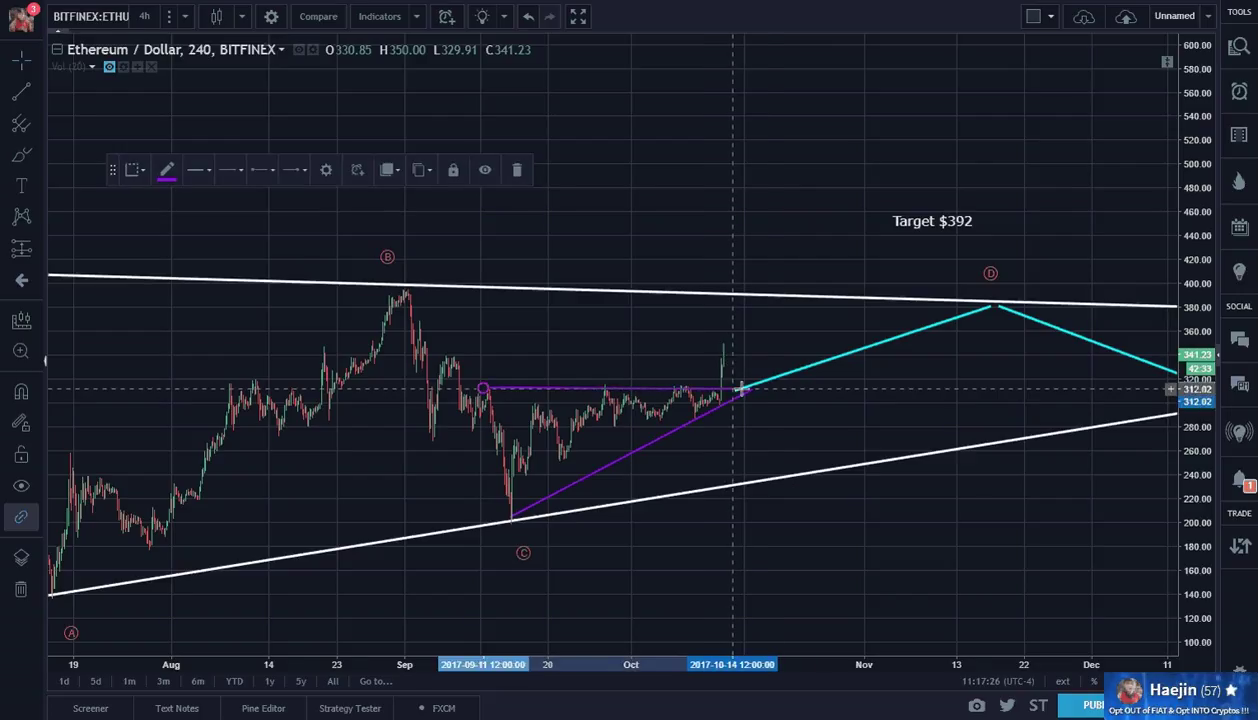
pyautogui.click(896, 403)
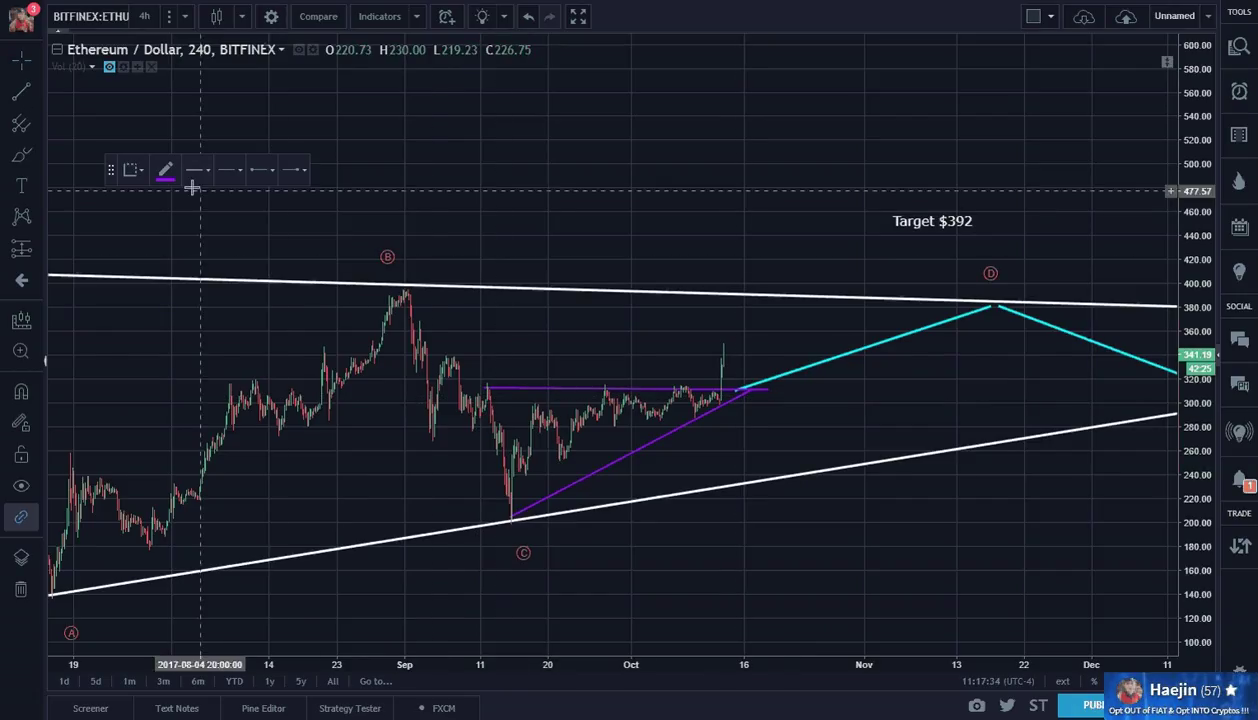
# Draw a green line from the triangle's top-left corner parallel to its rising side.
pyautogui.click(165, 170)
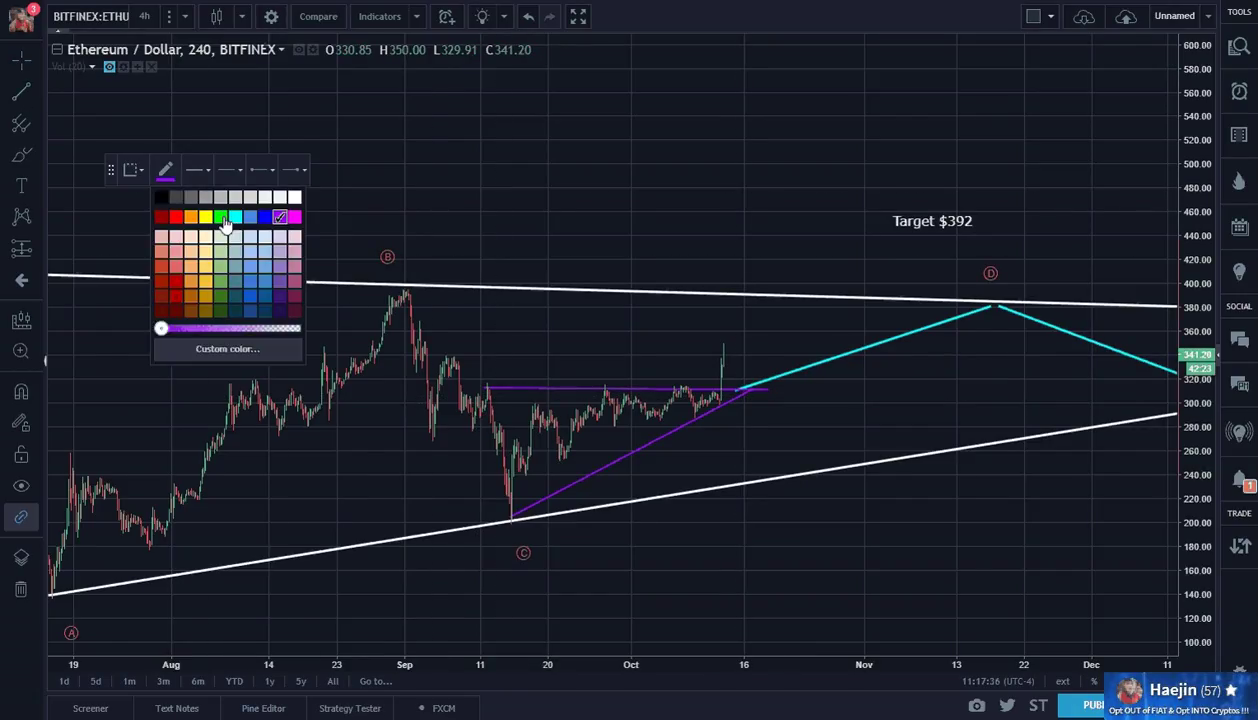
pyautogui.click(222, 218)
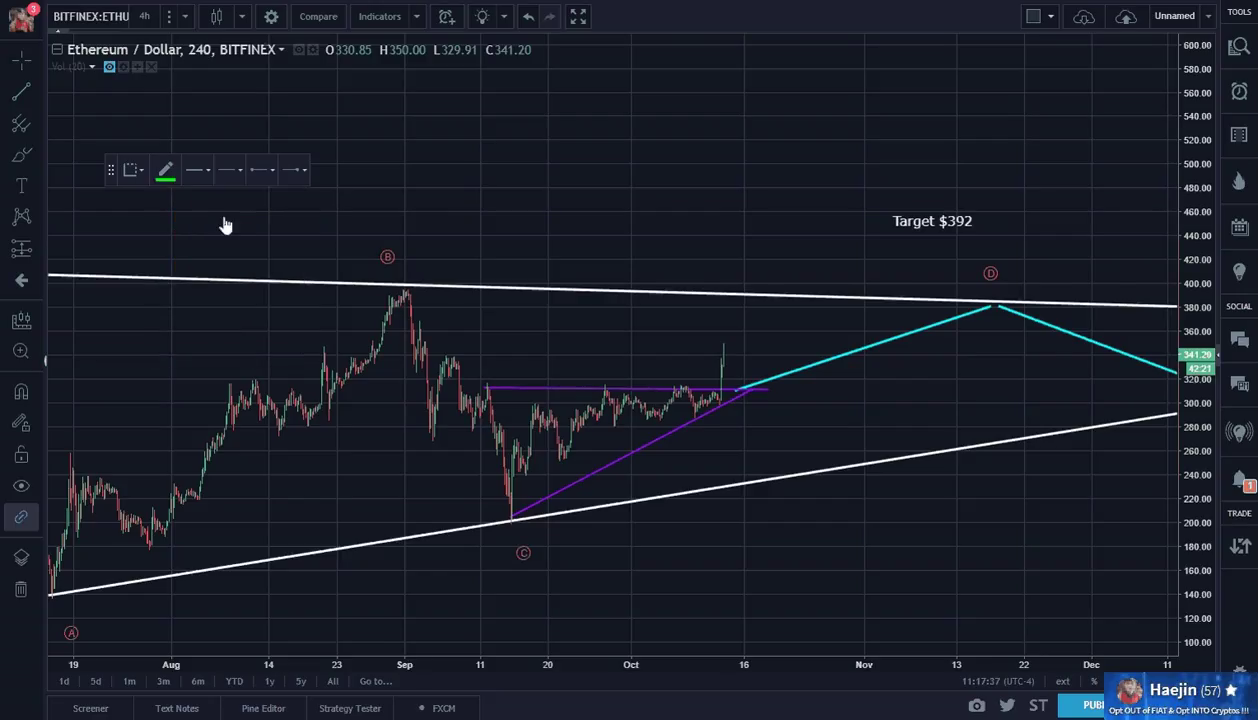
pyautogui.click(480, 388)
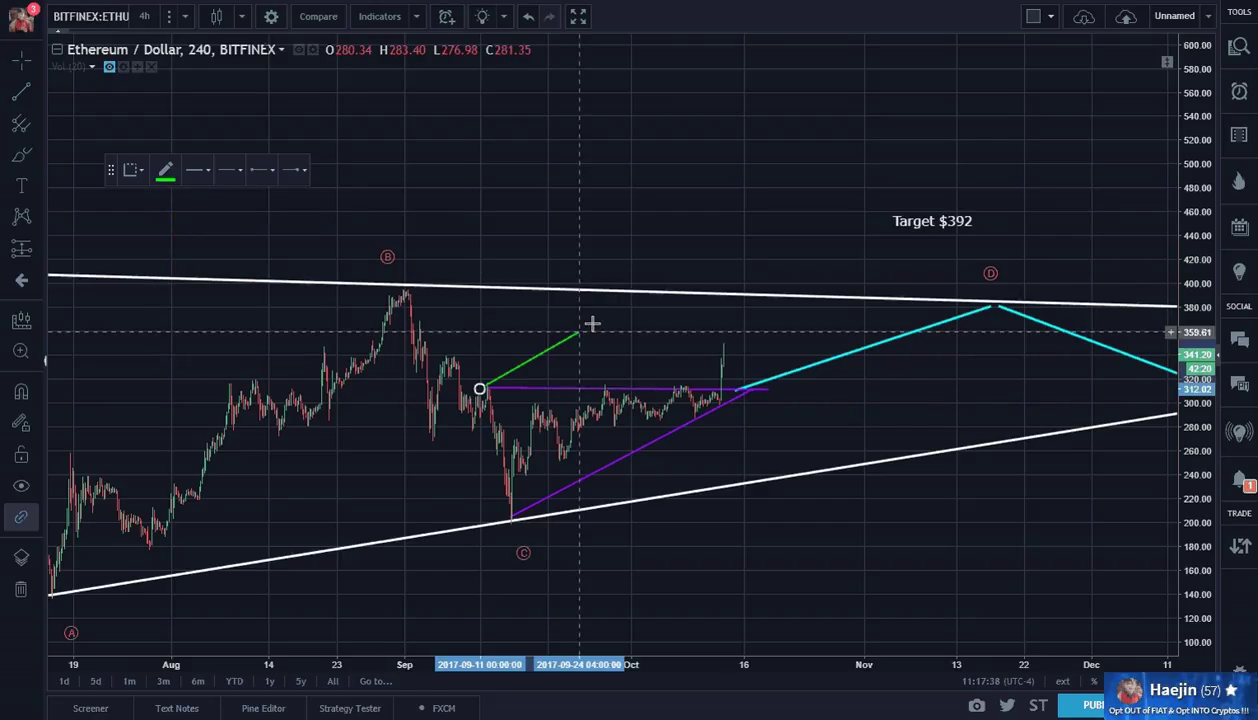
pyautogui.click(796, 241)
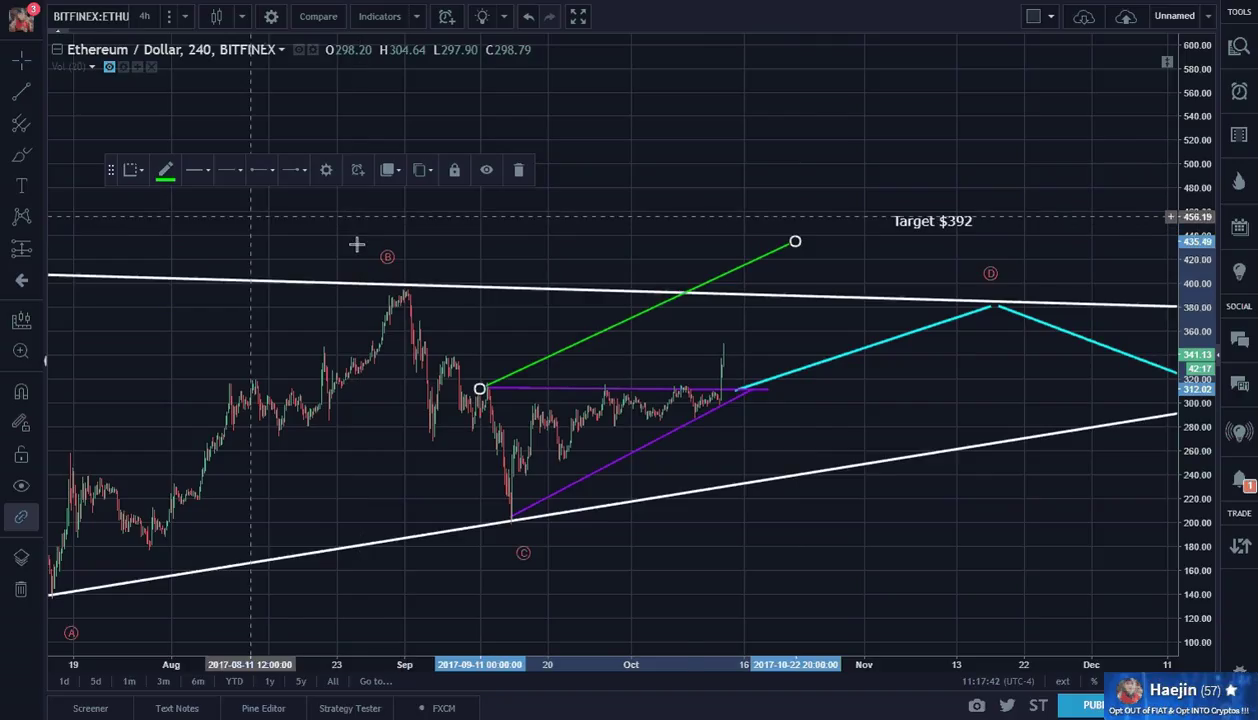
# Extend the rising and flat purple triangle lines slightly by dragging their ends.
pyautogui.click(749, 393)
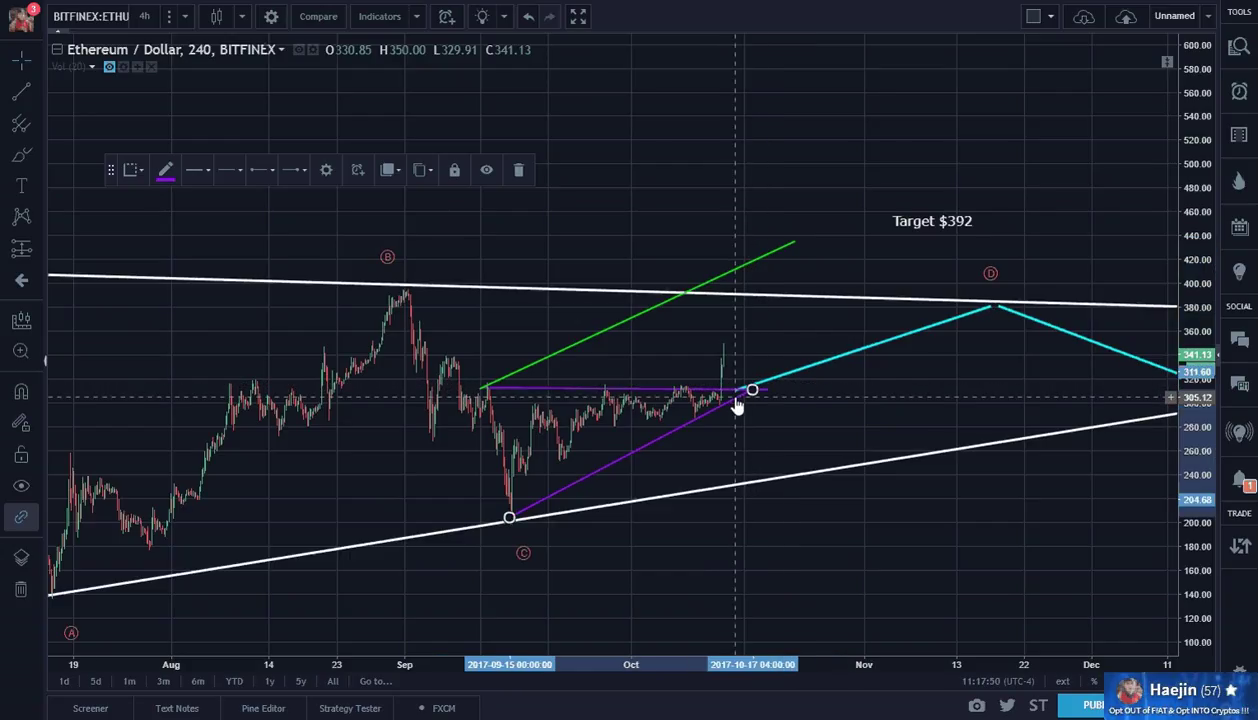
pyautogui.moveTo(738, 402); pyautogui.dragTo(783, 373)
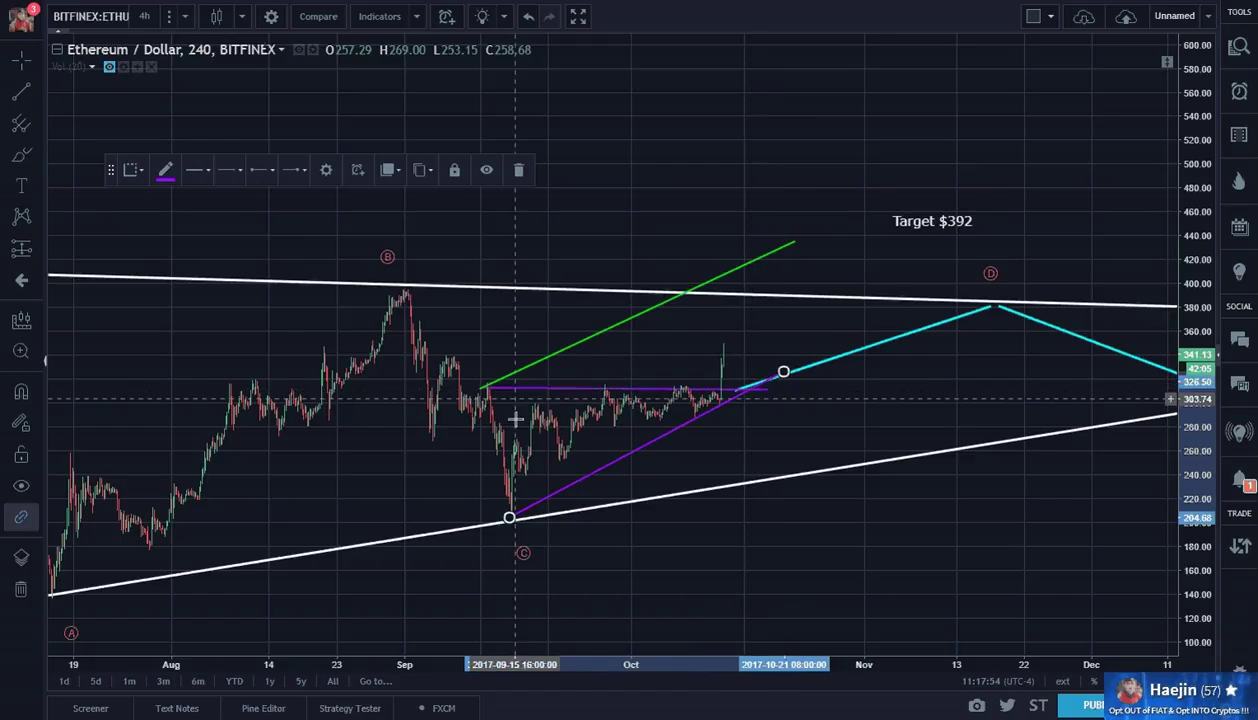
pyautogui.click(769, 389)
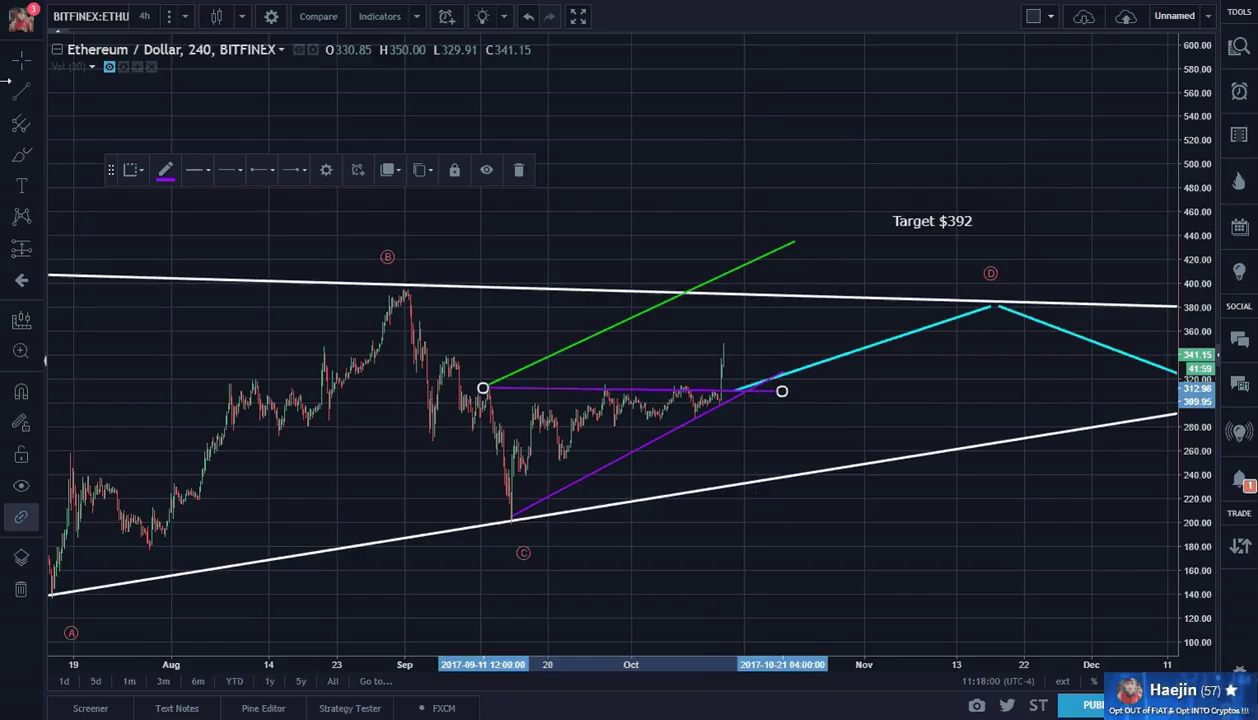
pyautogui.click(28, 102)
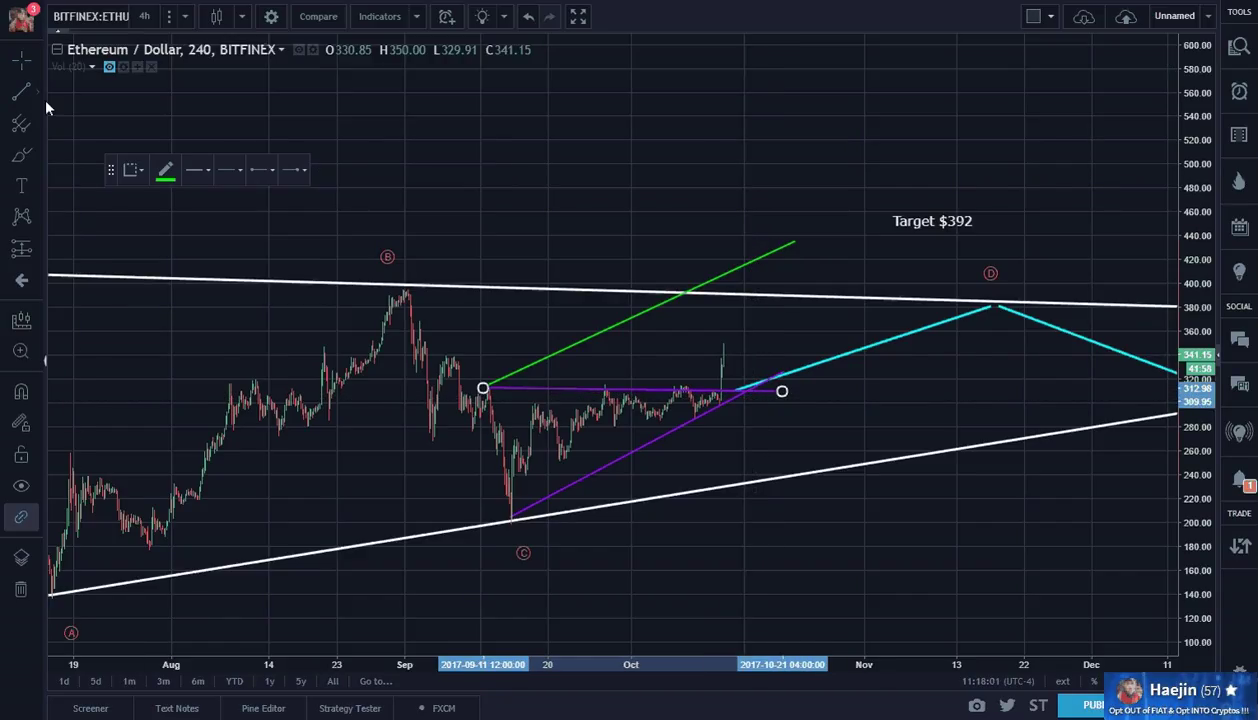
# Draw a dotted vertical line from the apex up to the green line, then shift the Target $392 label.
pyautogui.click(750, 391)
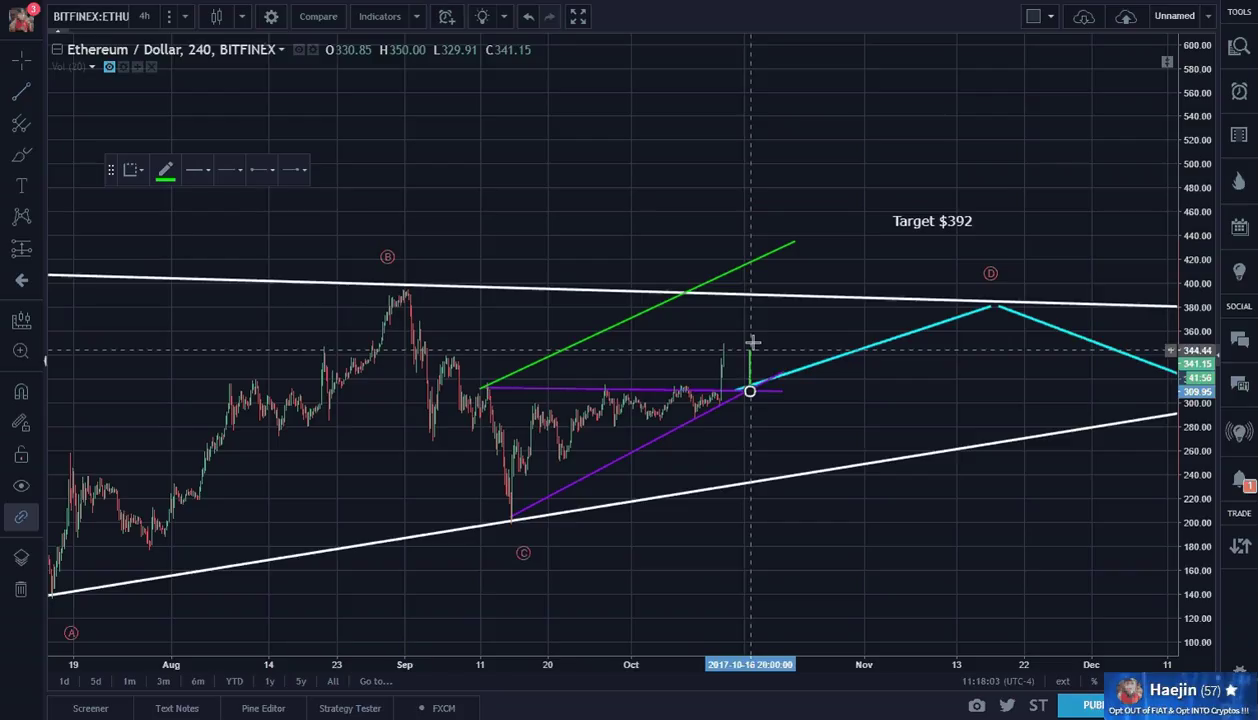
pyautogui.click(750, 264)
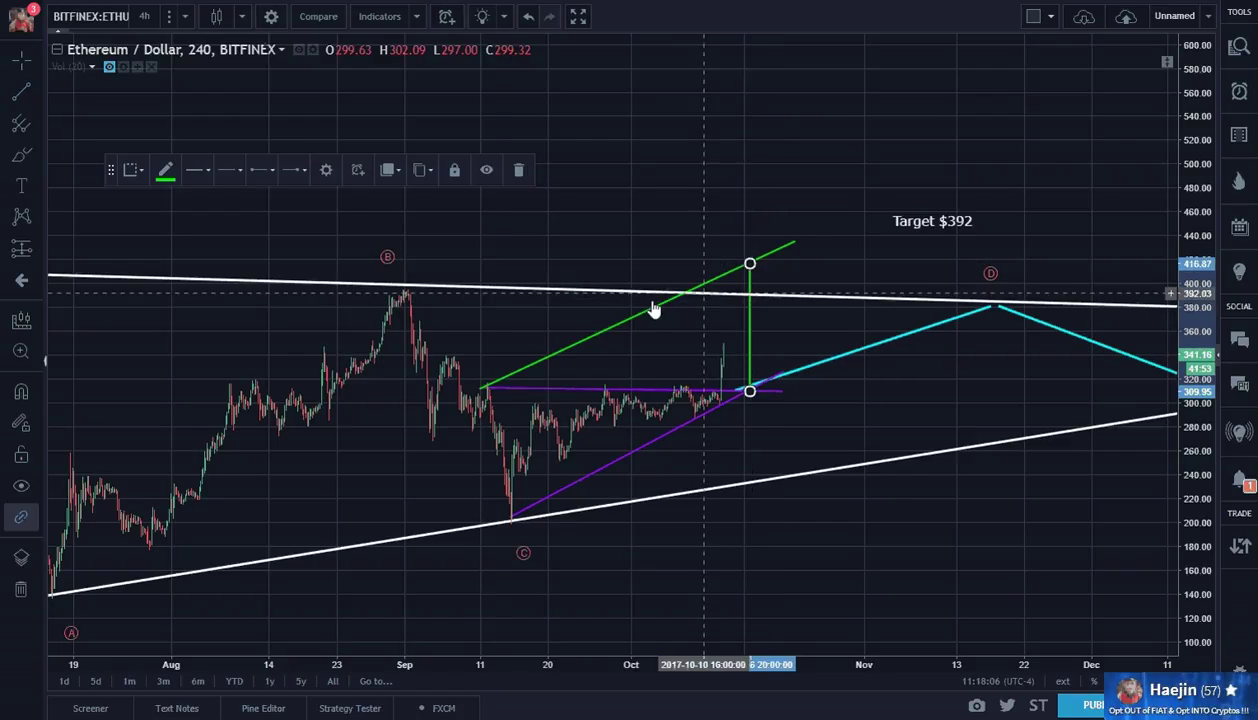
pyautogui.click(226, 182)
pyautogui.click(253, 208)
pyautogui.click(517, 211)
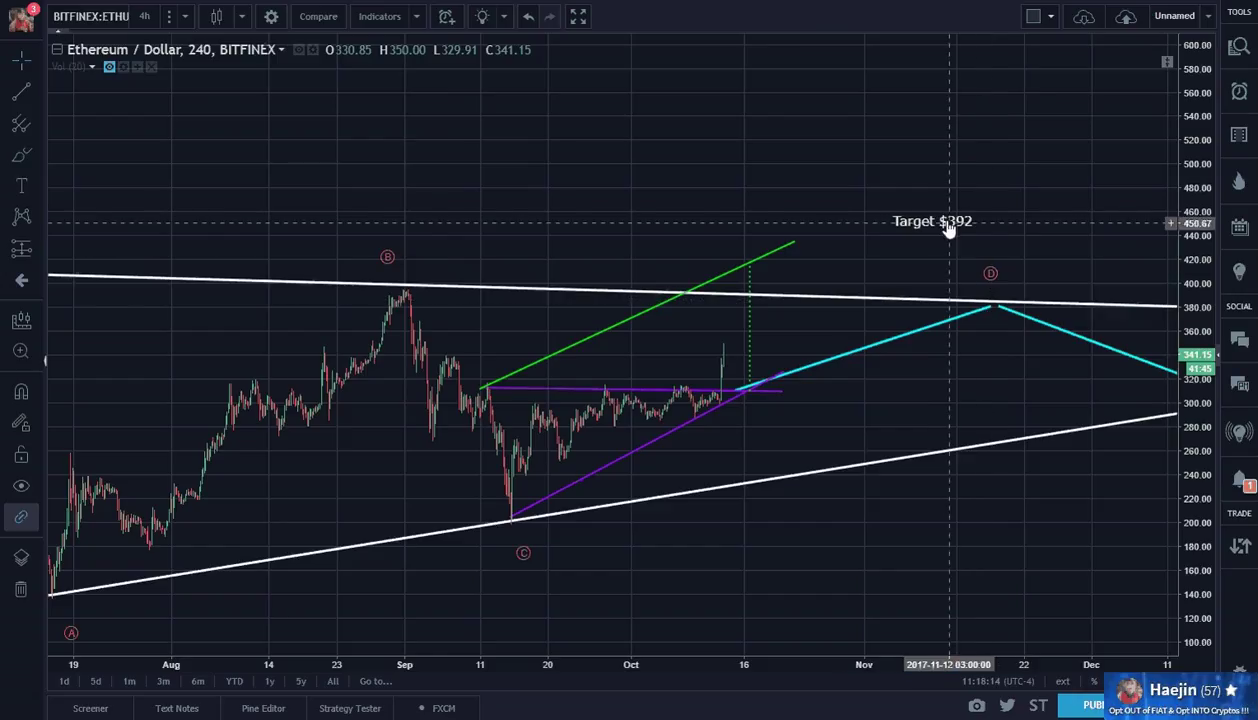
pyautogui.moveTo(948, 226); pyautogui.dragTo(1003, 245)
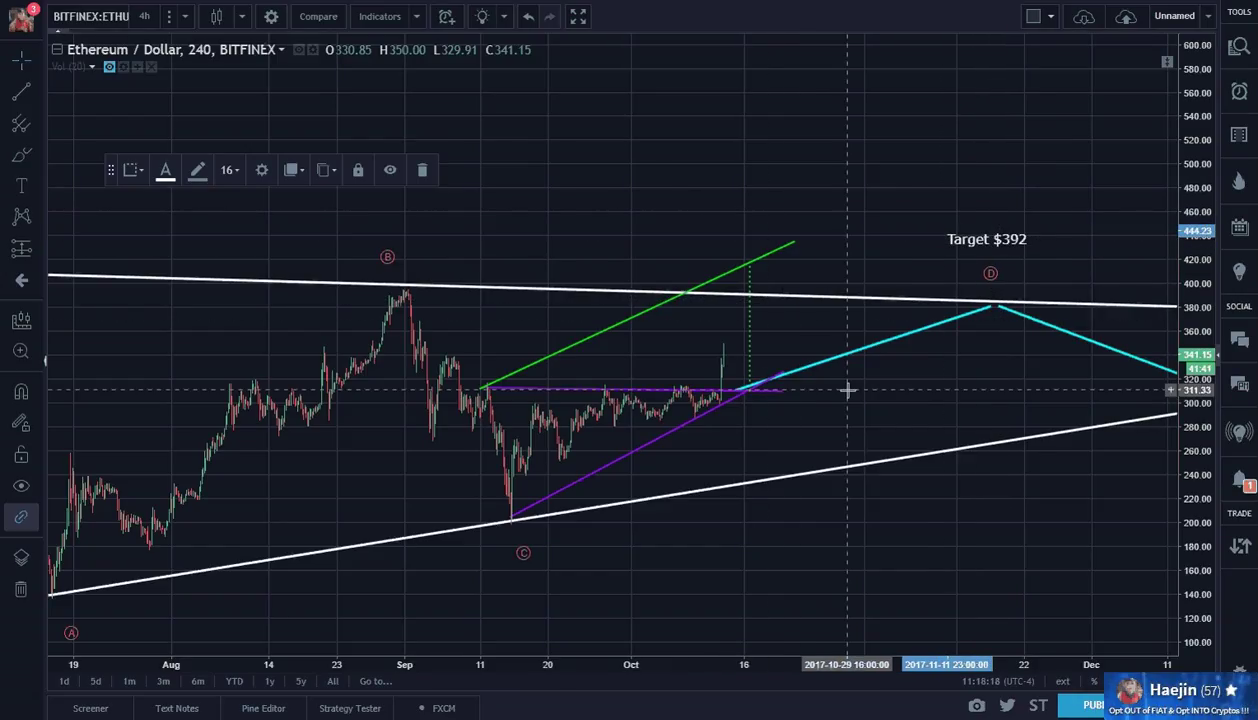
pyautogui.moveTo(870, 410); pyautogui.dragTo(798, 418)
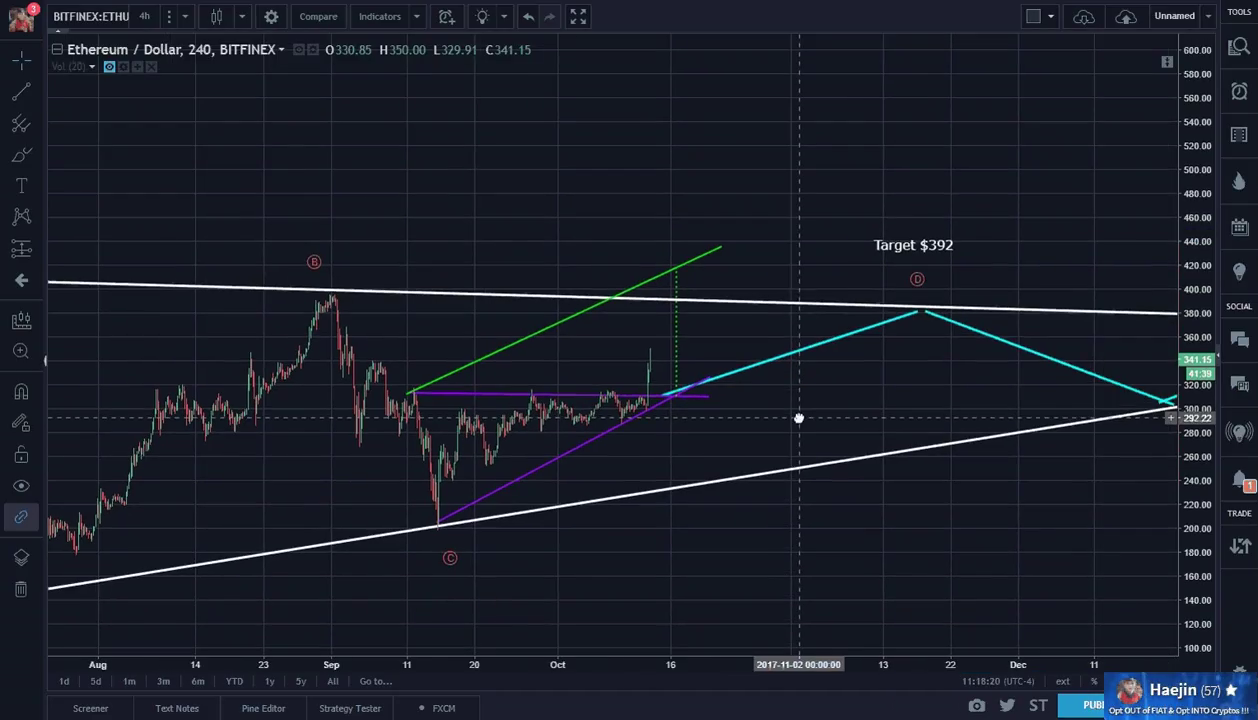
# Zoom out the daily chart to show the big triangle, the $305 correction target and the projection.
pyautogui.scroll(-2, 797, 420)
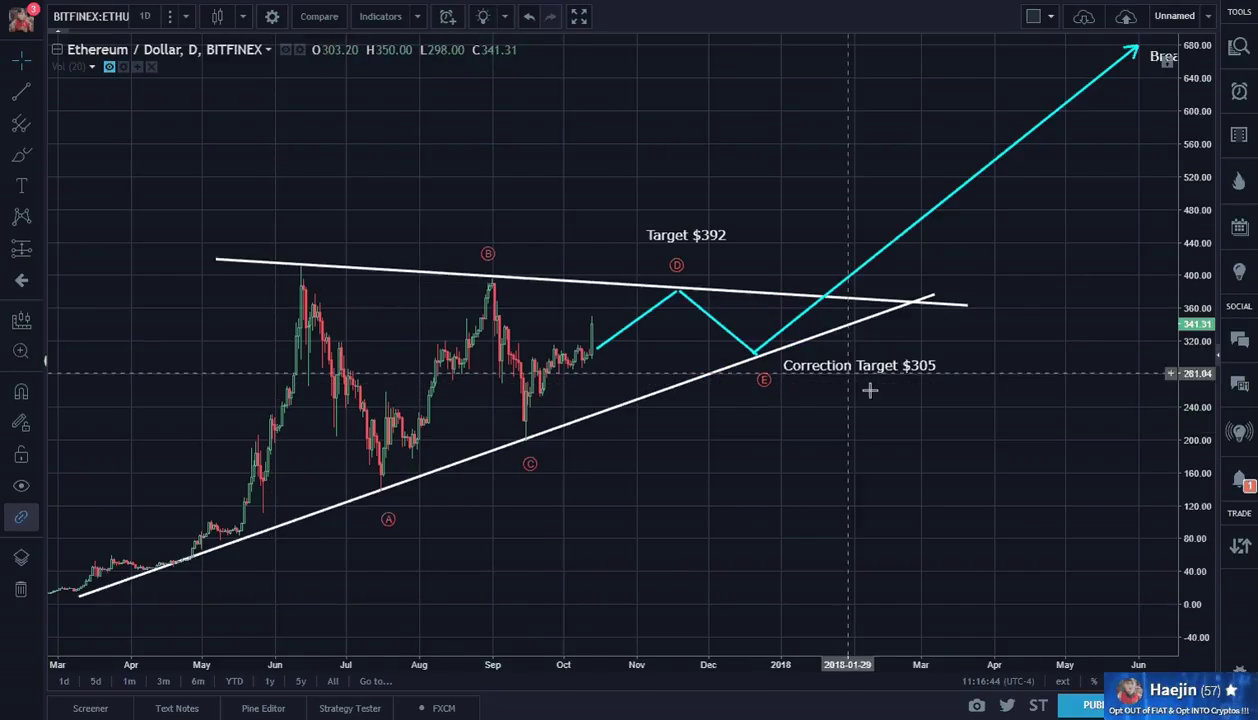
# Pan and stretch the daily chart to fit the triangle, Target $392 and Breakout Target $695 arrow.
pyautogui.moveTo(1091, 528); pyautogui.dragTo(907, 581)
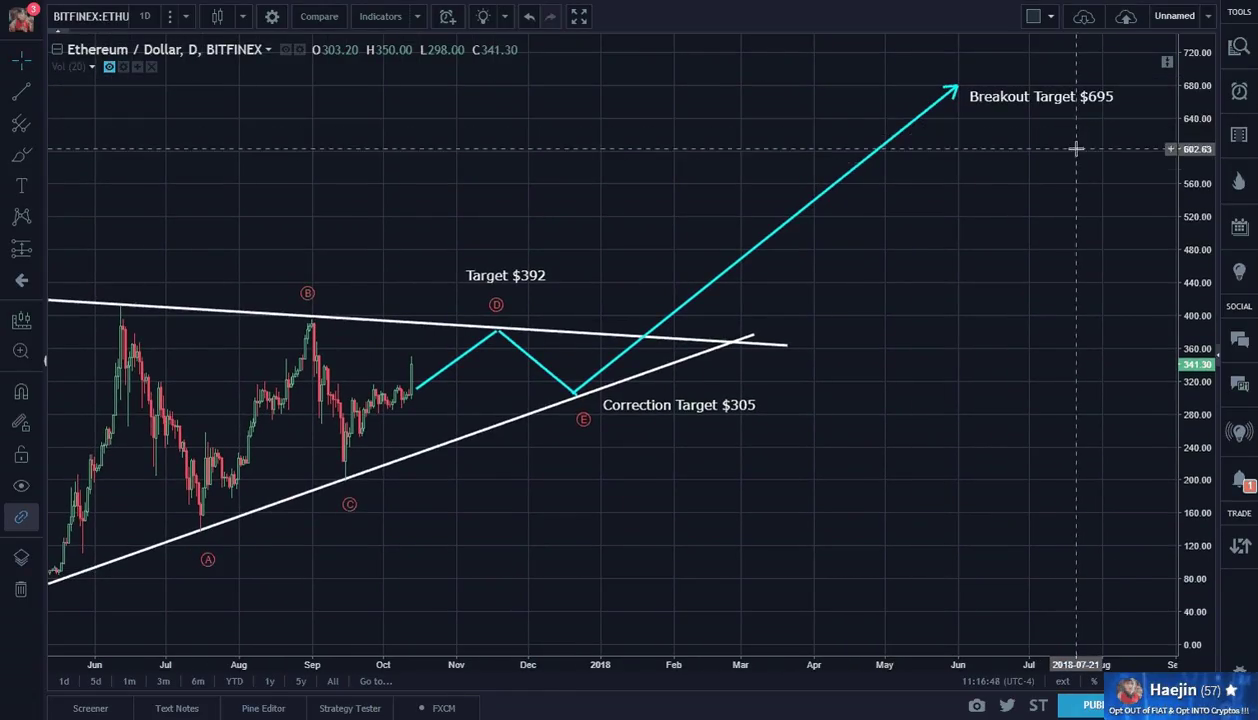
pyautogui.moveTo(1042, 298); pyautogui.dragTo(1031, 338)
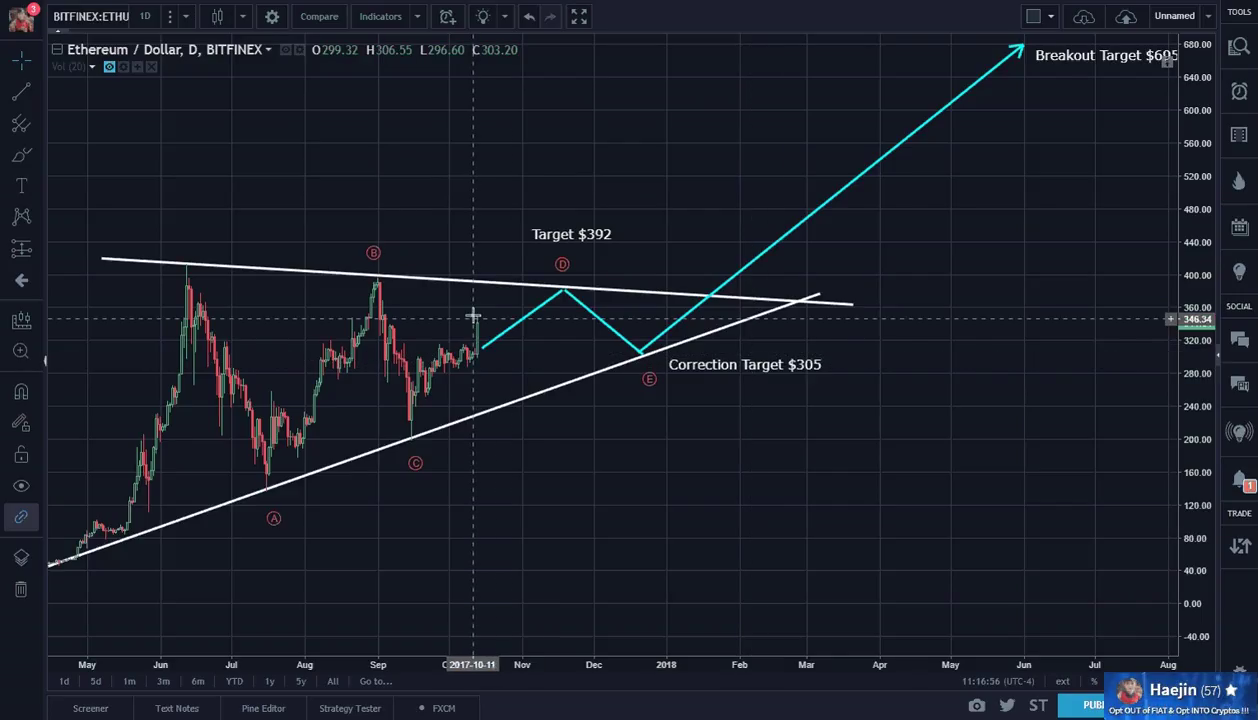
pyautogui.moveTo(564, 438); pyautogui.dragTo(708, 463)
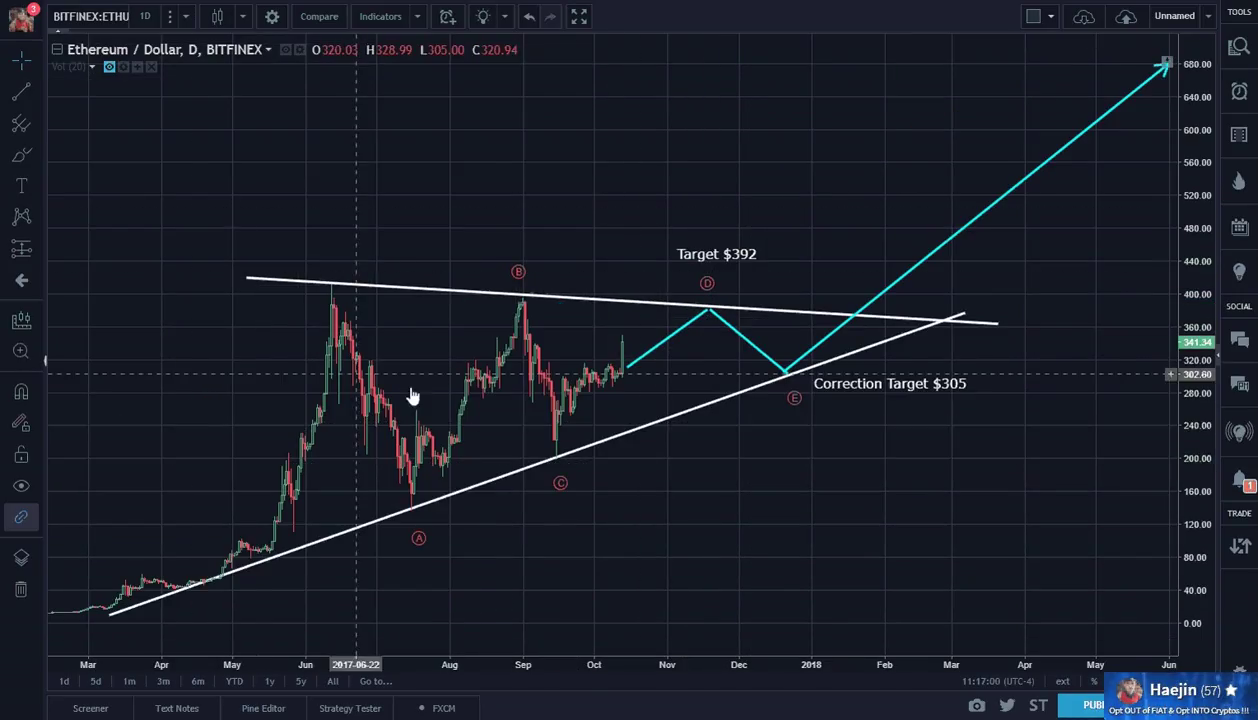
pyautogui.moveTo(1194, 556); pyautogui.dragTo(1197, 510)
pyautogui.moveTo(1081, 494); pyautogui.dragTo(872, 507)
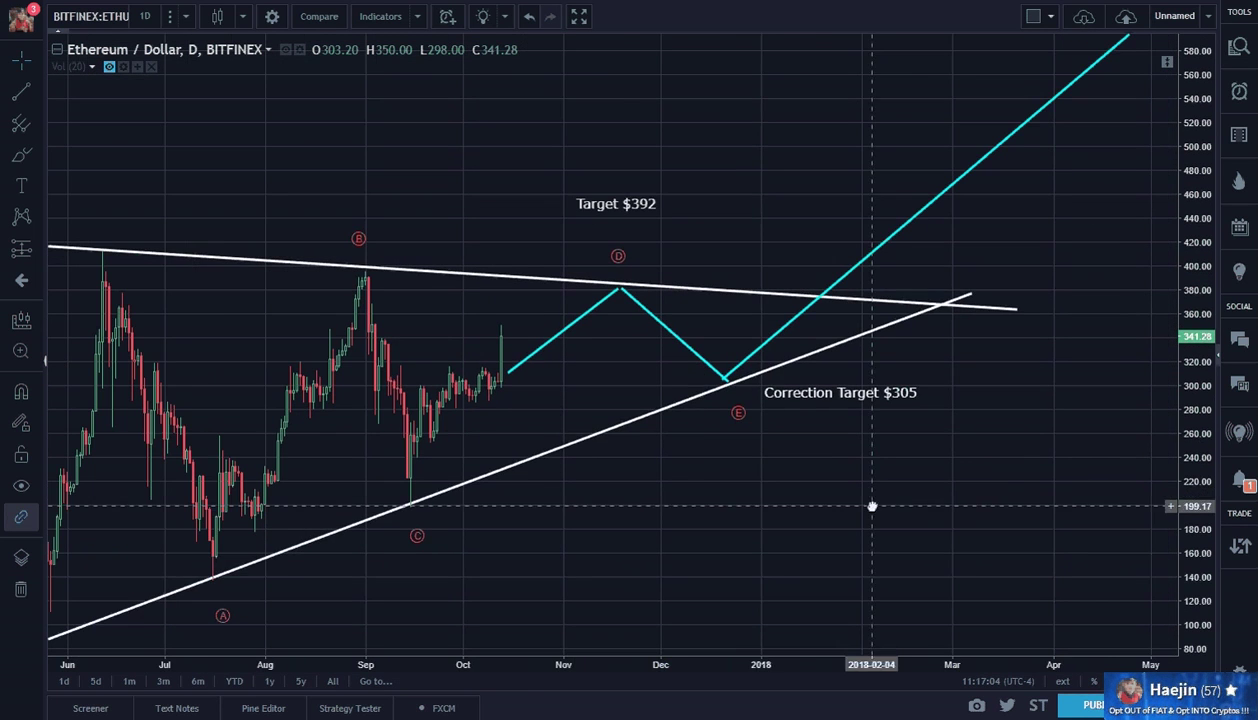
pyautogui.moveTo(474, 328); pyautogui.dragTo(543, 328)
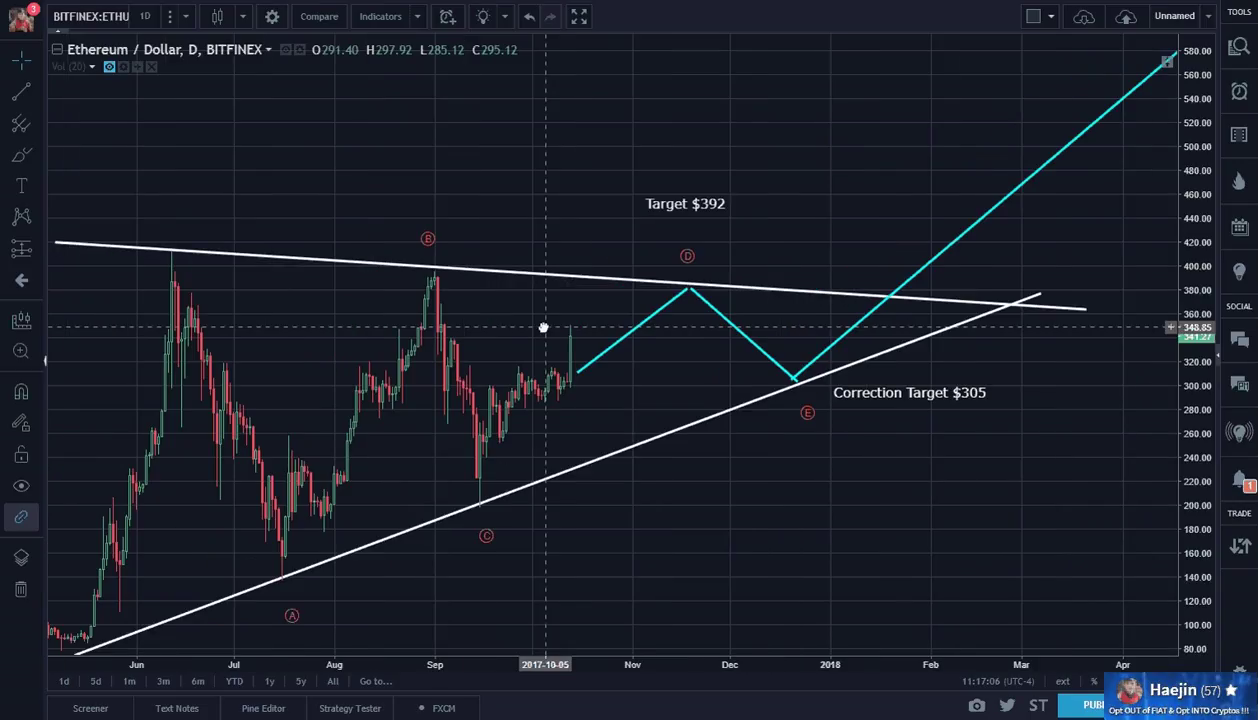
# Switch to the 4-hour interval and draw a level purple resistance line across the September–October highs.
pyautogui.click(153, 23)
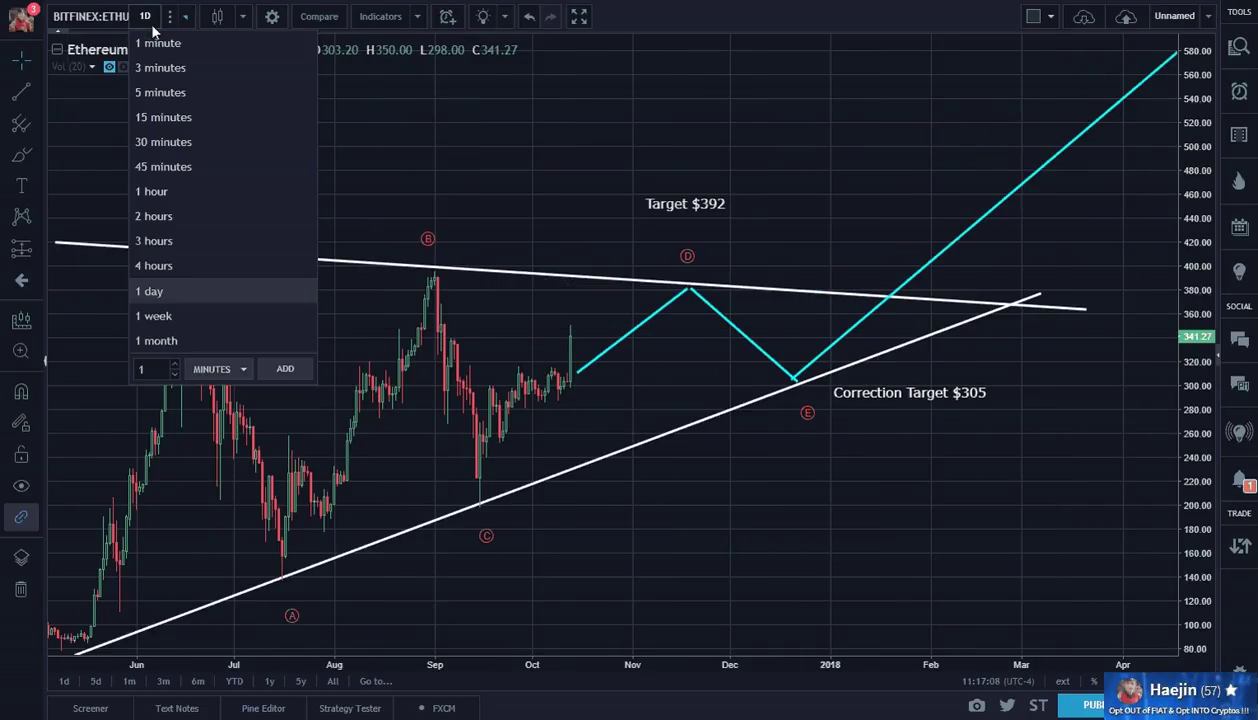
pyautogui.click(154, 265)
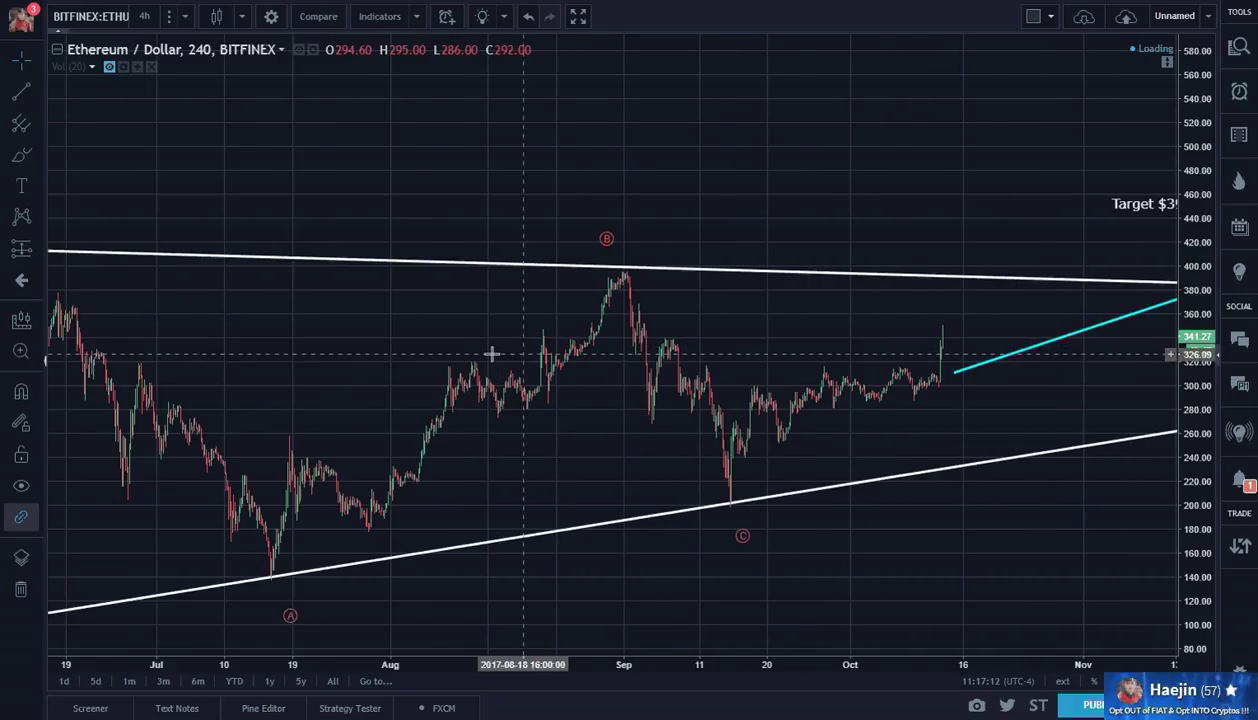
pyautogui.click(650, 268)
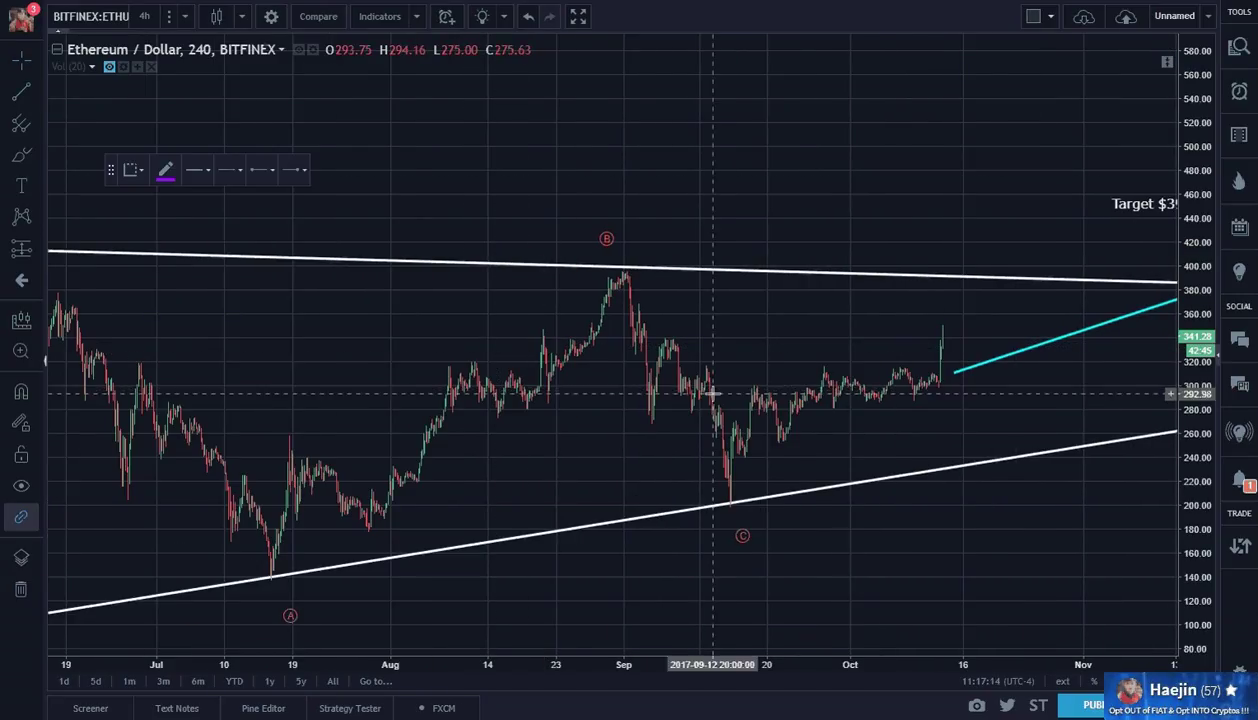
pyautogui.moveTo(712, 375); pyautogui.dragTo(947, 369)
pyautogui.moveTo(712, 375); pyautogui.dragTo(704, 370)
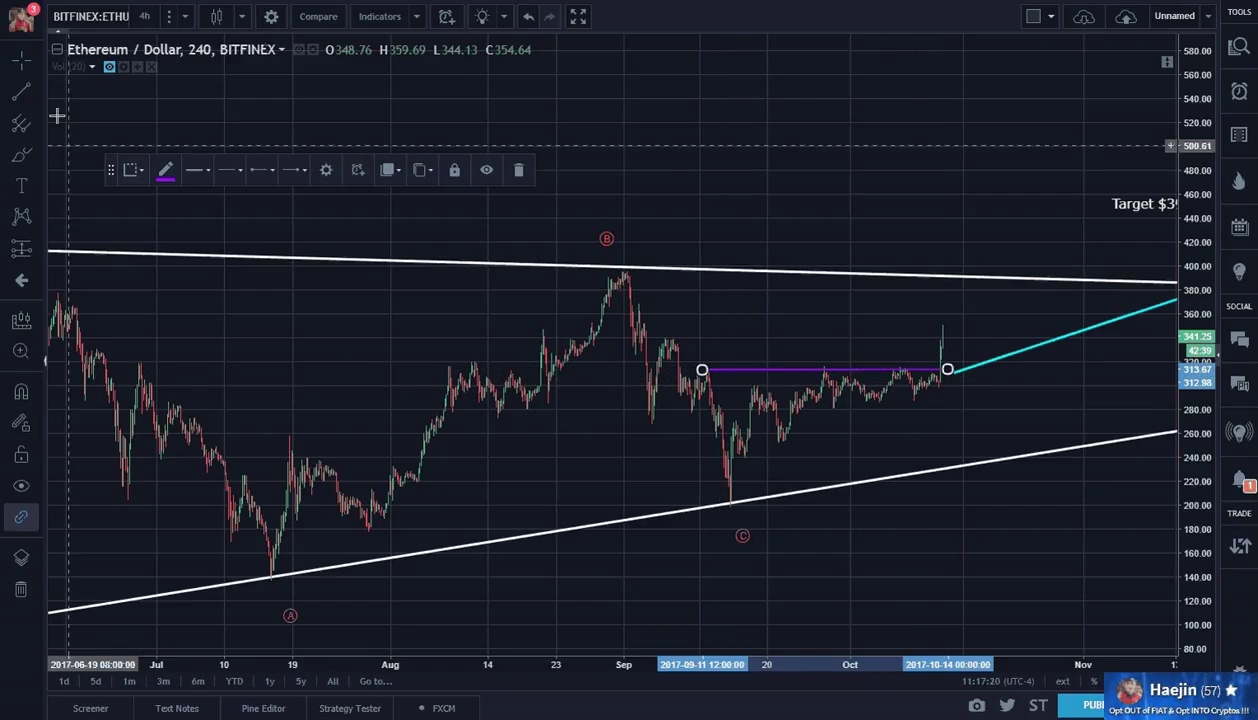
# Draw the rising purple line from the C low up to the resistance near 312.
pyautogui.click(27, 95)
pyautogui.moveTo(728, 499); pyautogui.dragTo(970, 374)
pyautogui.moveTo(1024, 409); pyautogui.dragTo(768, 390)
pyautogui.click(896, 403)
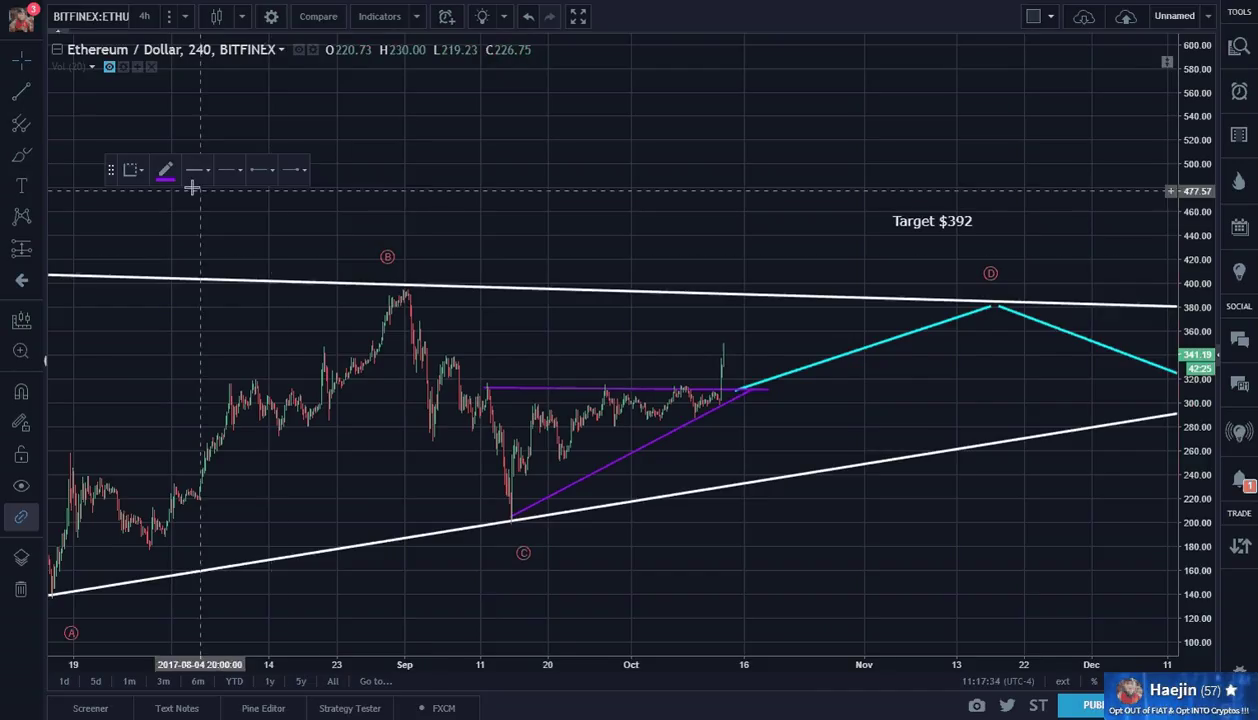
# Draw a green line from the triangle's left corner rising toward 435.
pyautogui.click(165, 170)
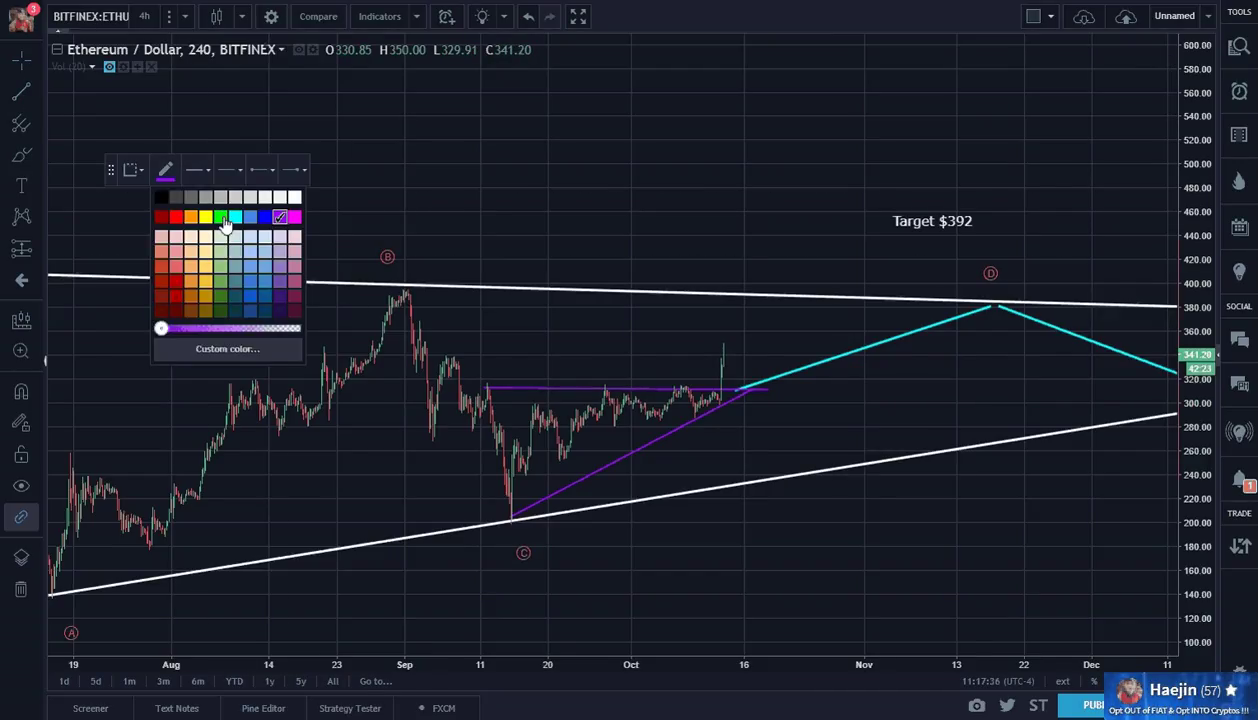
pyautogui.click(224, 219)
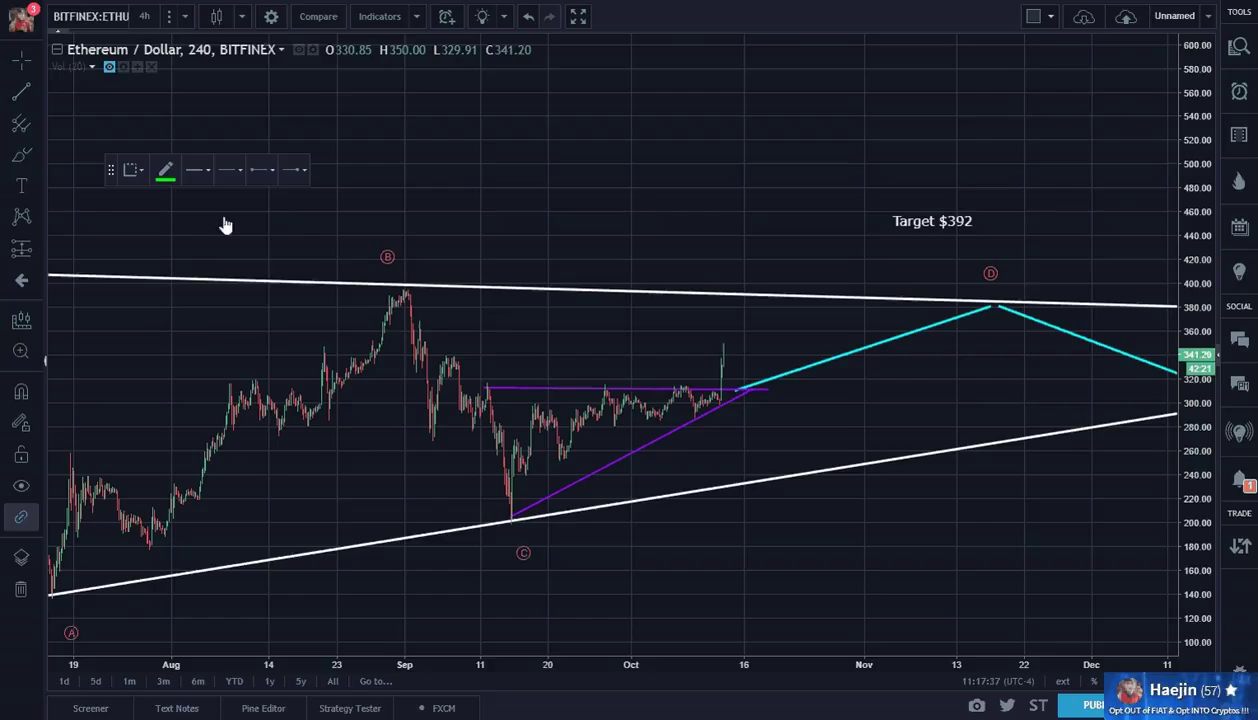
pyautogui.click(480, 388)
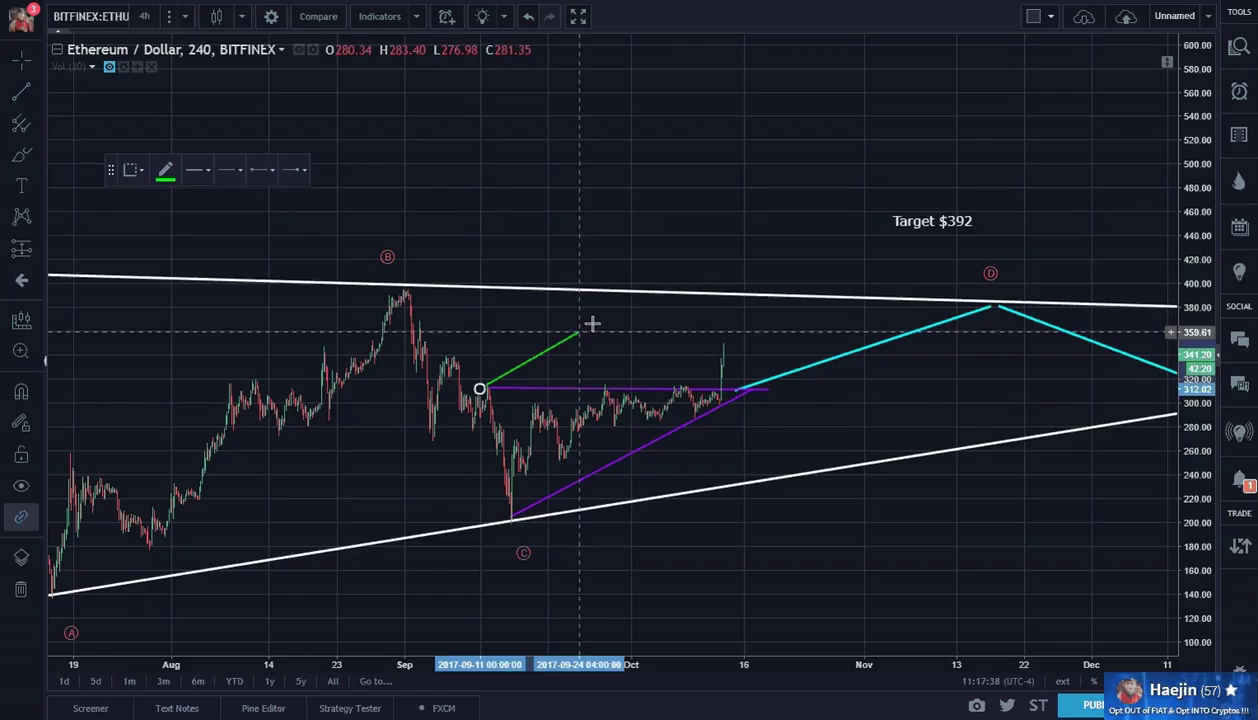
pyautogui.click(795, 241)
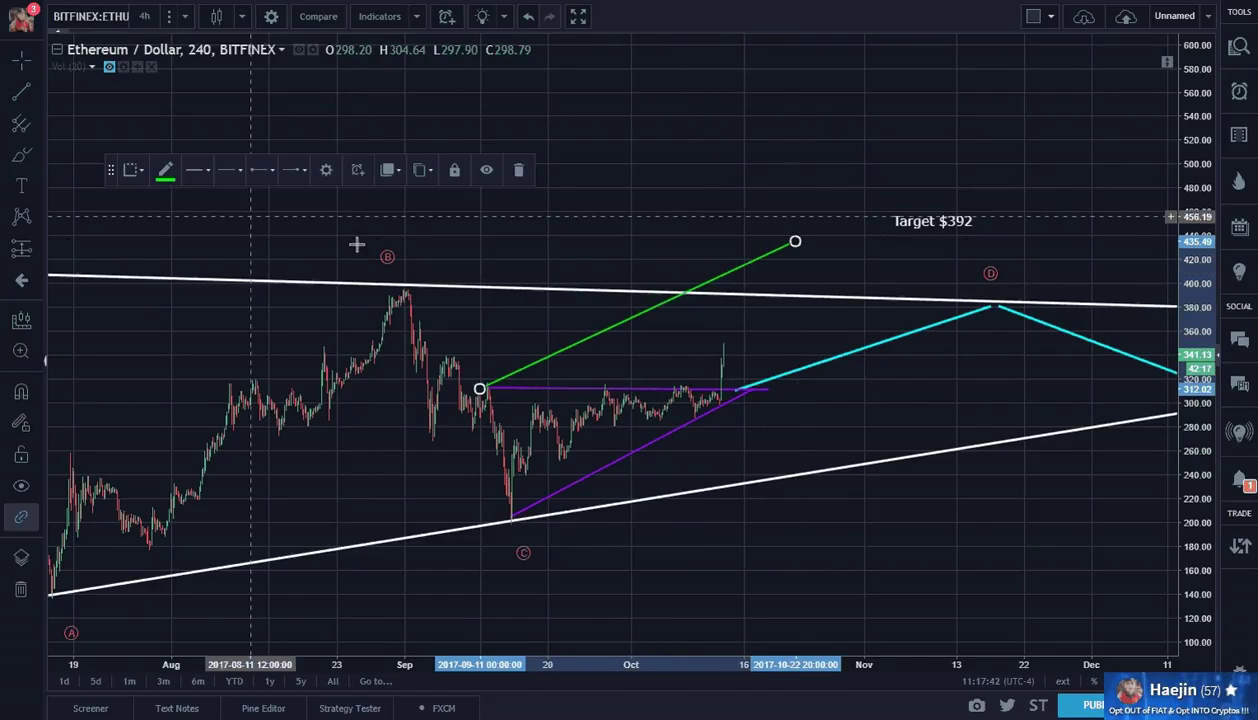
# Move the rising purple line's top end to the apex and recheck the horizontal line.
pyautogui.click(753, 392)
pyautogui.click(741, 402)
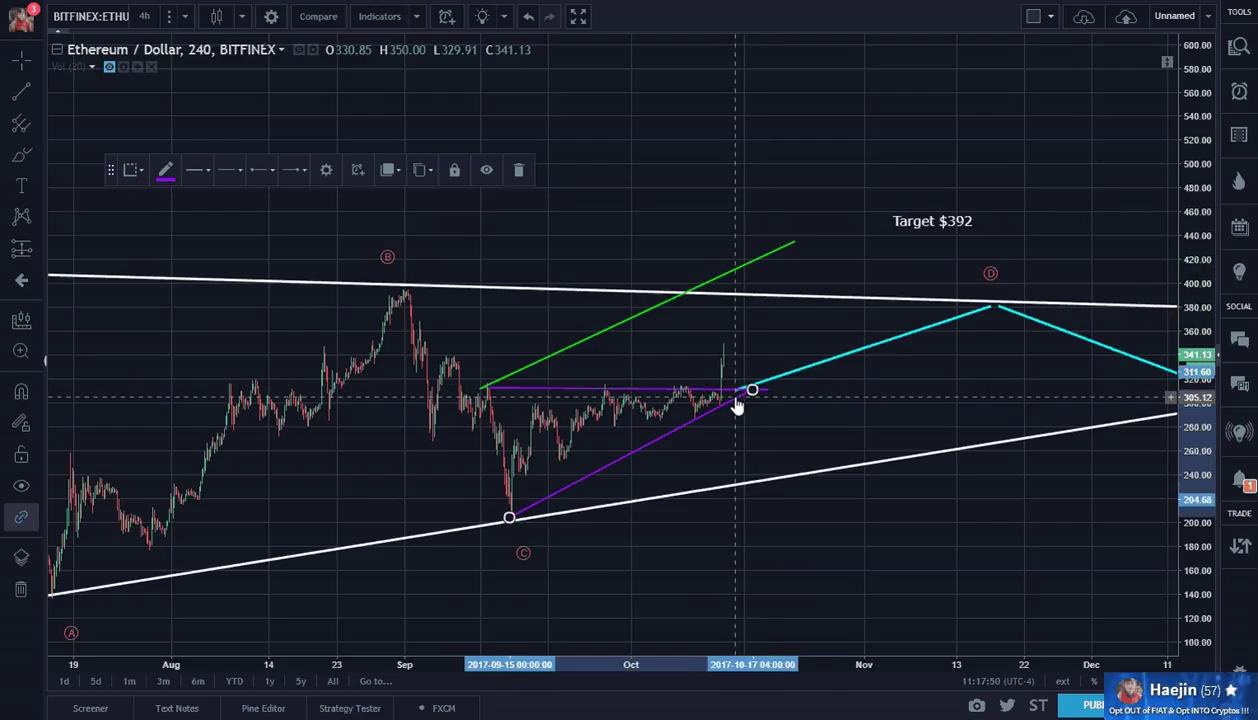
pyautogui.moveTo(753, 389); pyautogui.dragTo(773, 380)
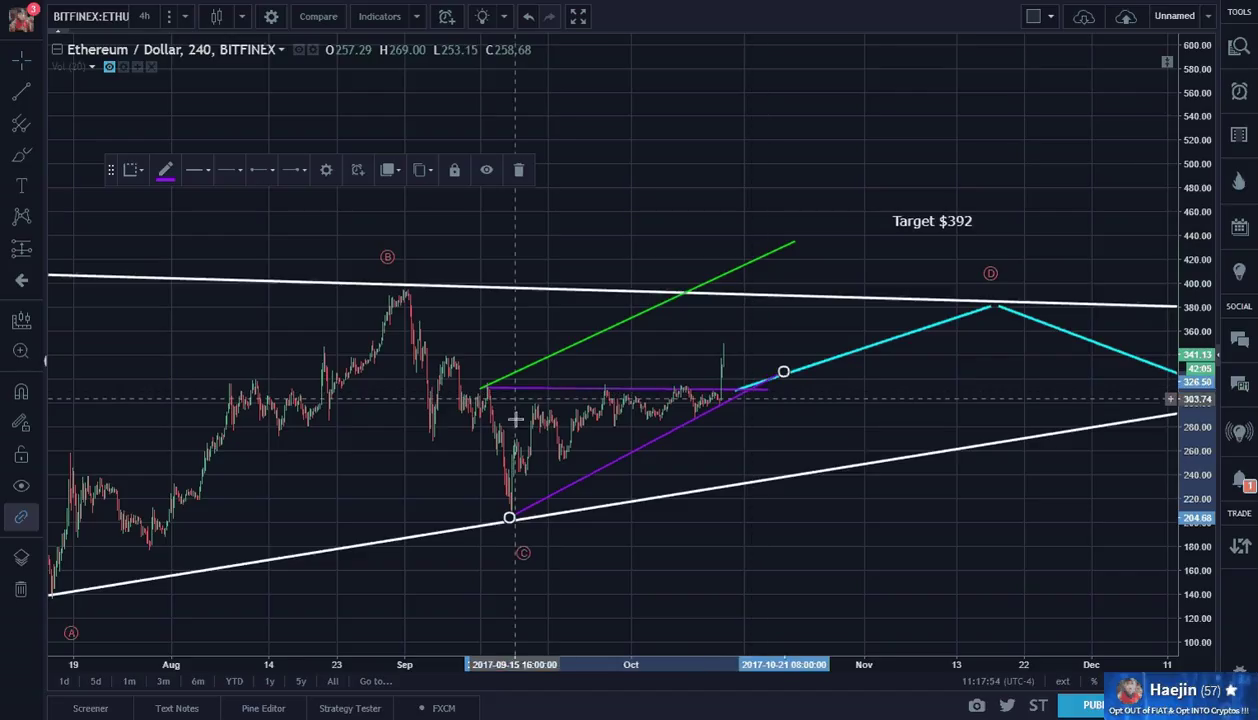
pyautogui.click(756, 392)
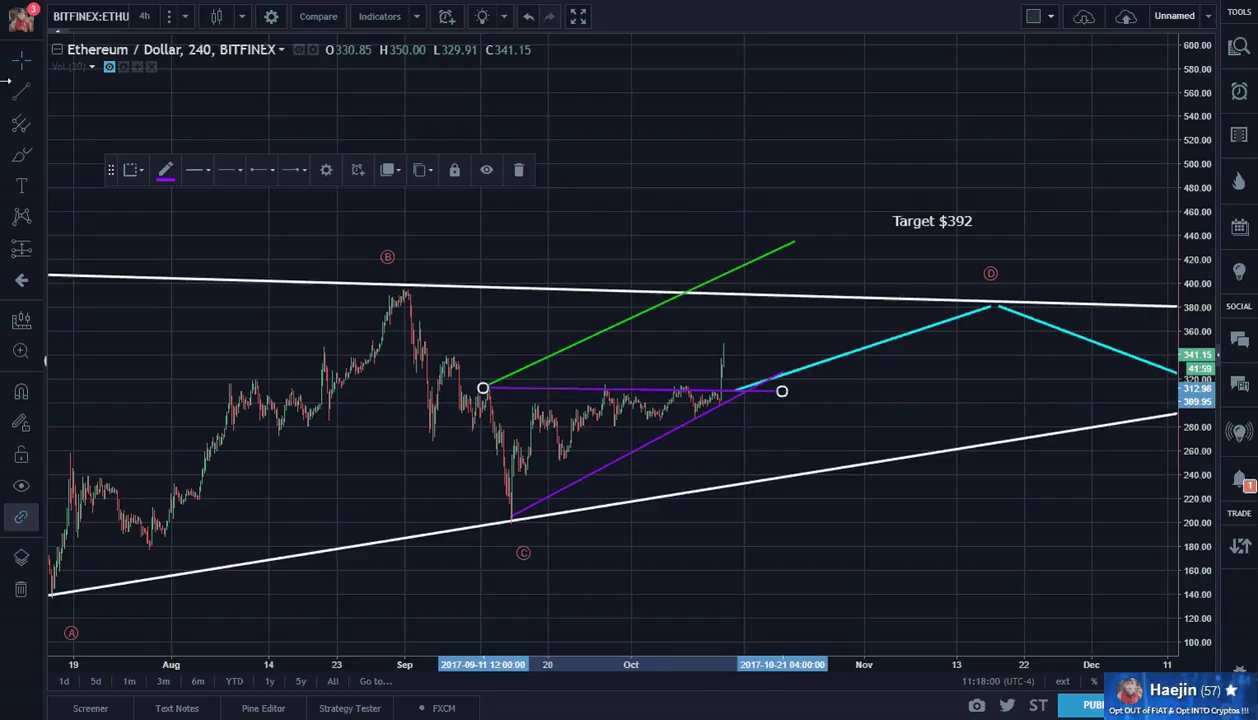
pyautogui.click(28, 104)
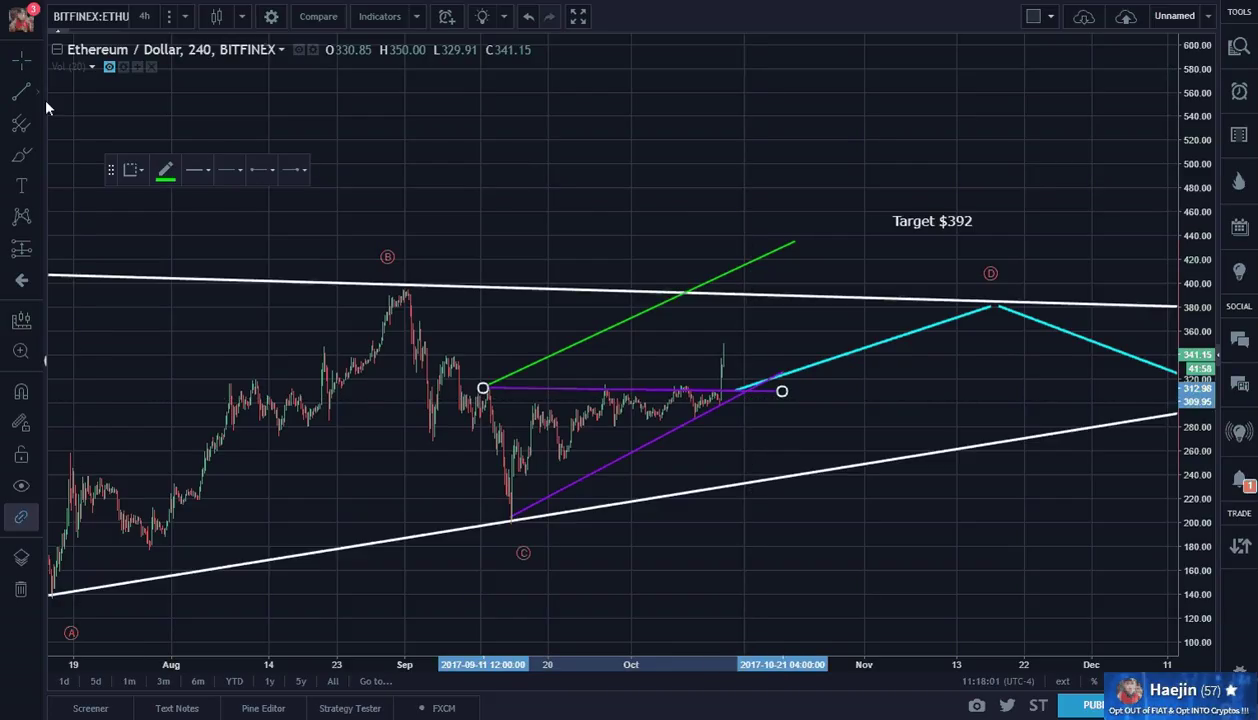
# Draw a dotted vertical line from the triangle apex near 310 up to the green line.
pyautogui.click(750, 391)
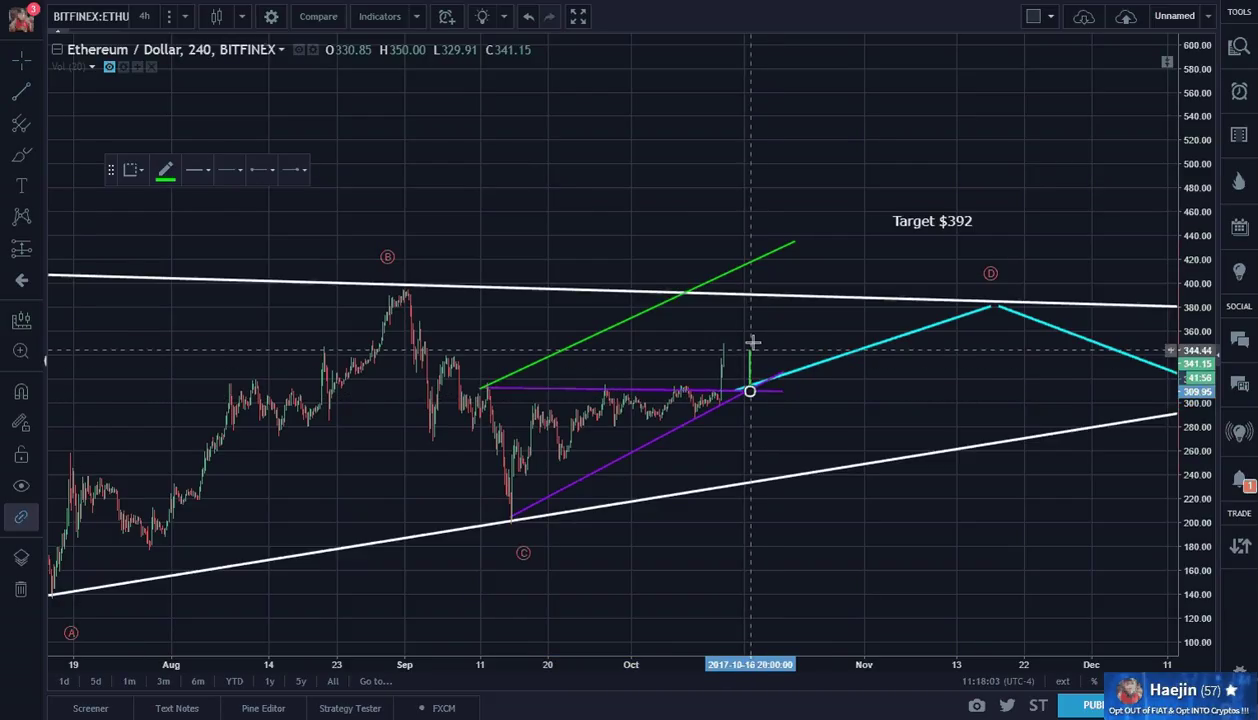
pyautogui.click(750, 263)
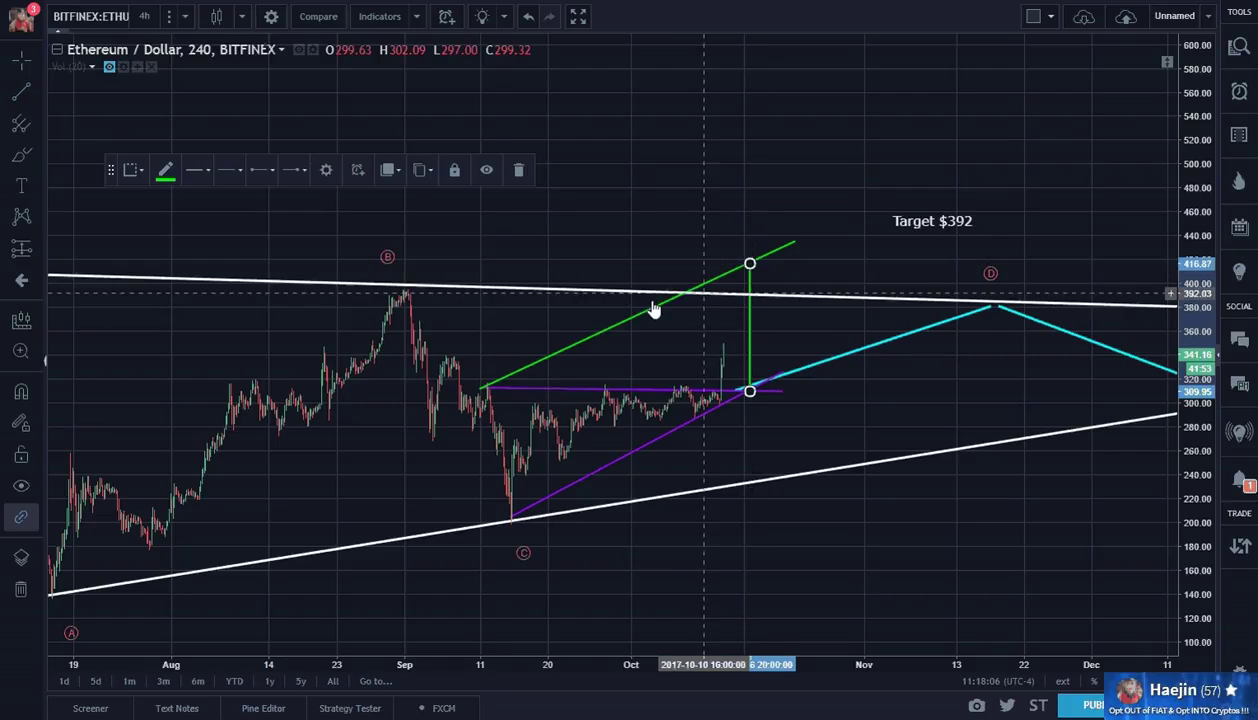
pyautogui.click(226, 182)
pyautogui.click(253, 211)
pyautogui.click(514, 211)
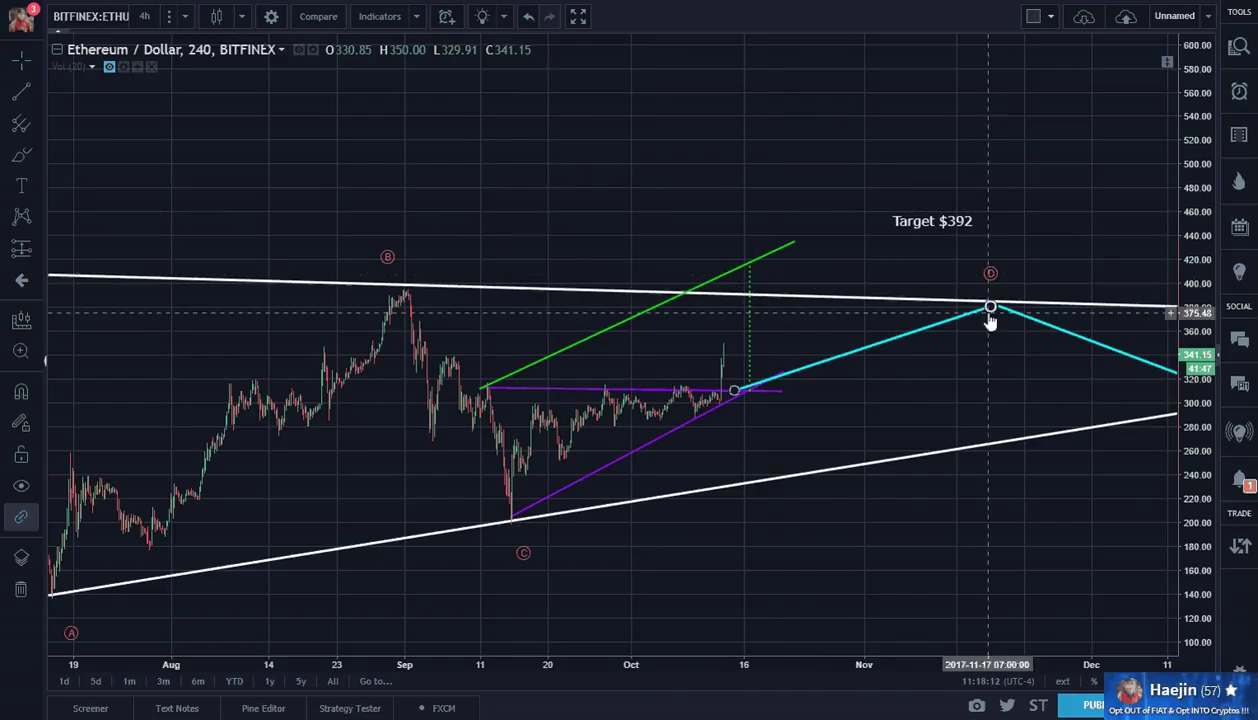
# Raise the cyan line's peak to the upper trendline and move Target $392 above point D.
pyautogui.moveTo(990, 313); pyautogui.dragTo(992, 302)
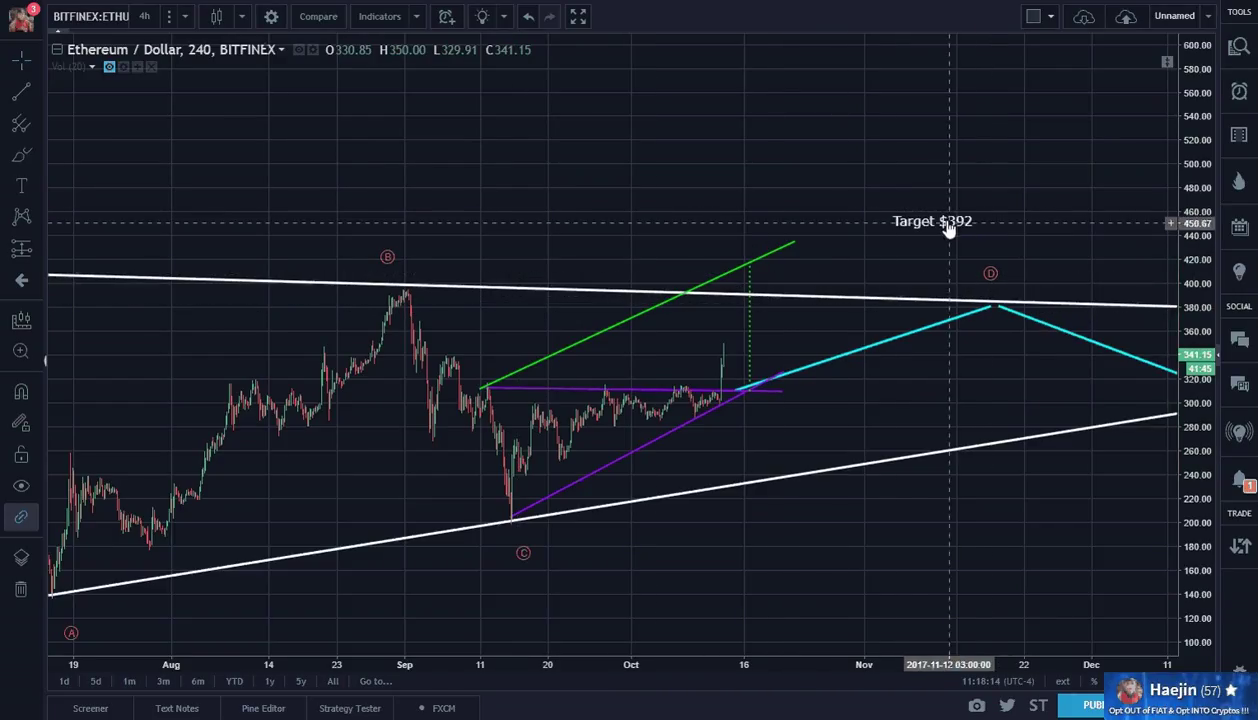
pyautogui.moveTo(948, 227); pyautogui.dragTo(1003, 245)
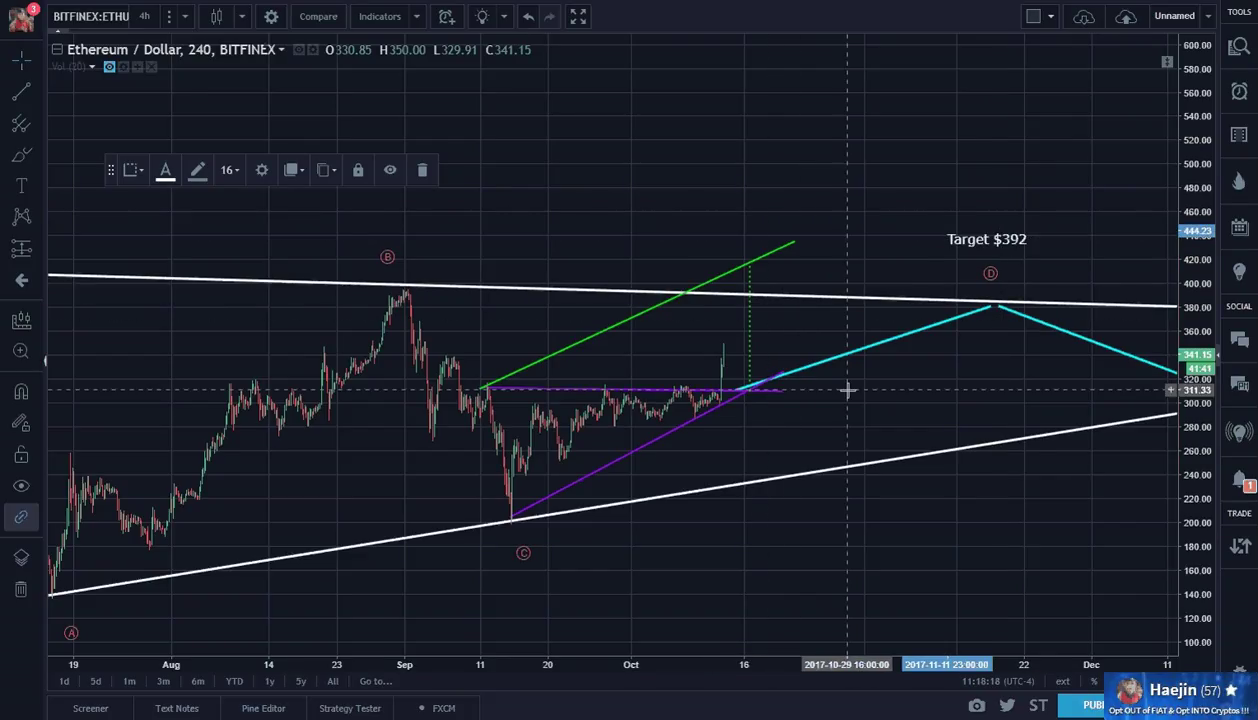
pyautogui.moveTo(854, 415); pyautogui.dragTo(798, 418)
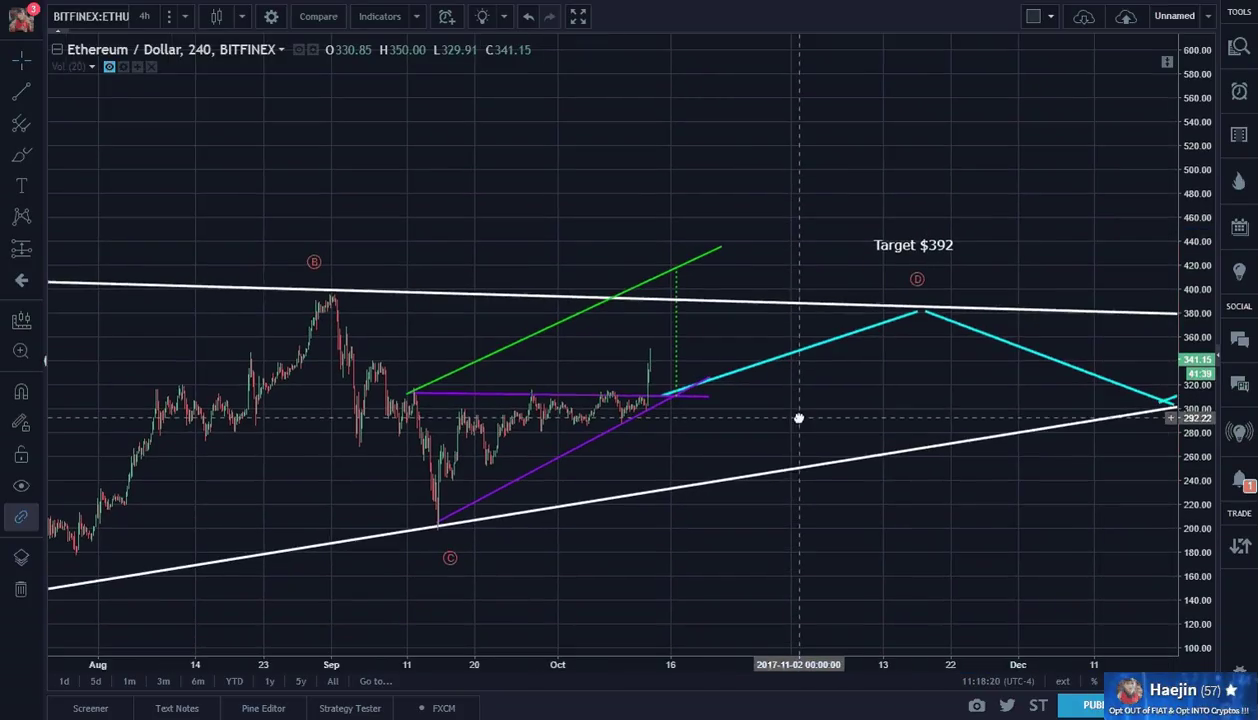
pyautogui.scroll(-1, 797, 420)
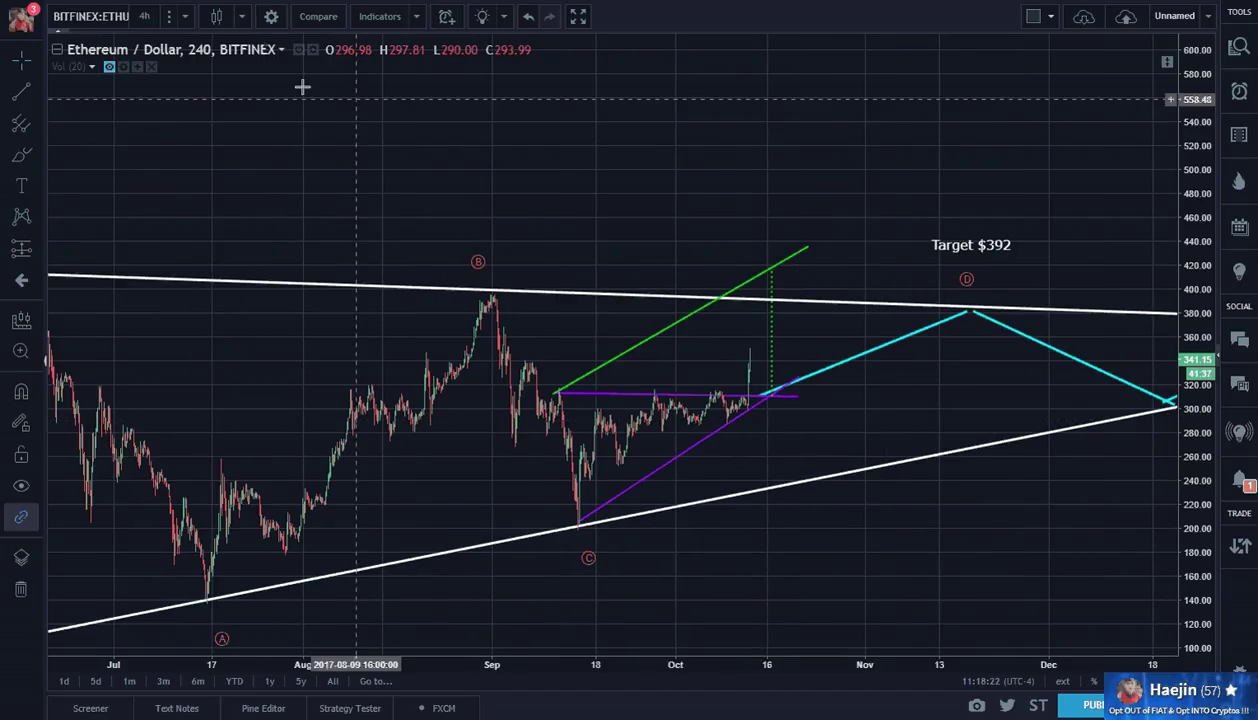